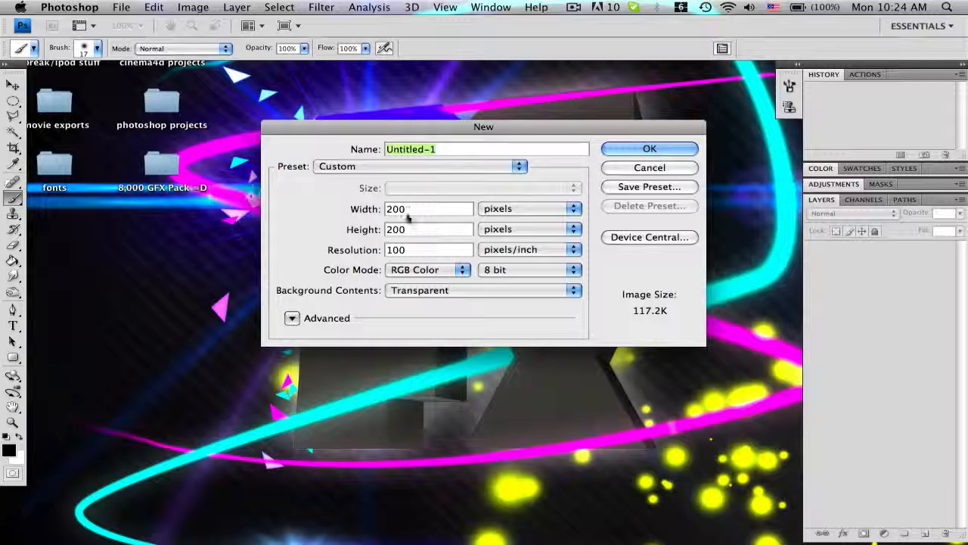
# Step: Create a new transparent RGB document 1280 pixels wide and 720 pixels high
pyautogui.doubleClick(402, 208)
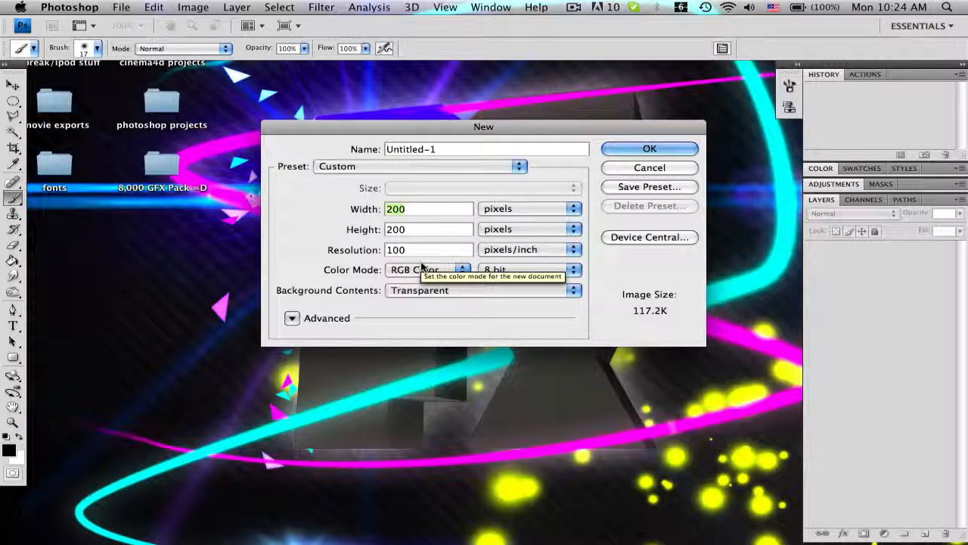
pyautogui.write('1280')
pyautogui.press('Tab')
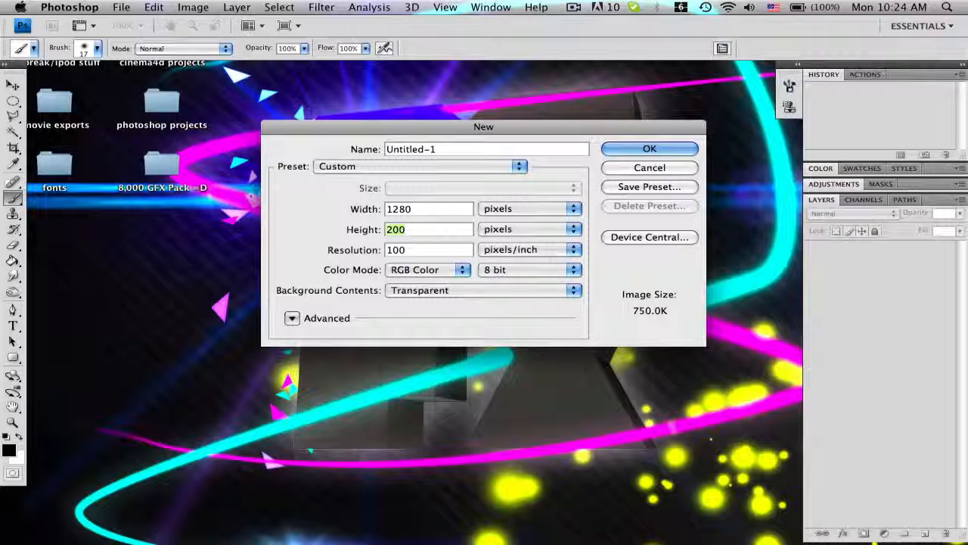
pyautogui.press('Tab')
pyautogui.press('Tab')
pyautogui.press('Tab')
pyautogui.press('Tab')
pyautogui.write('720')
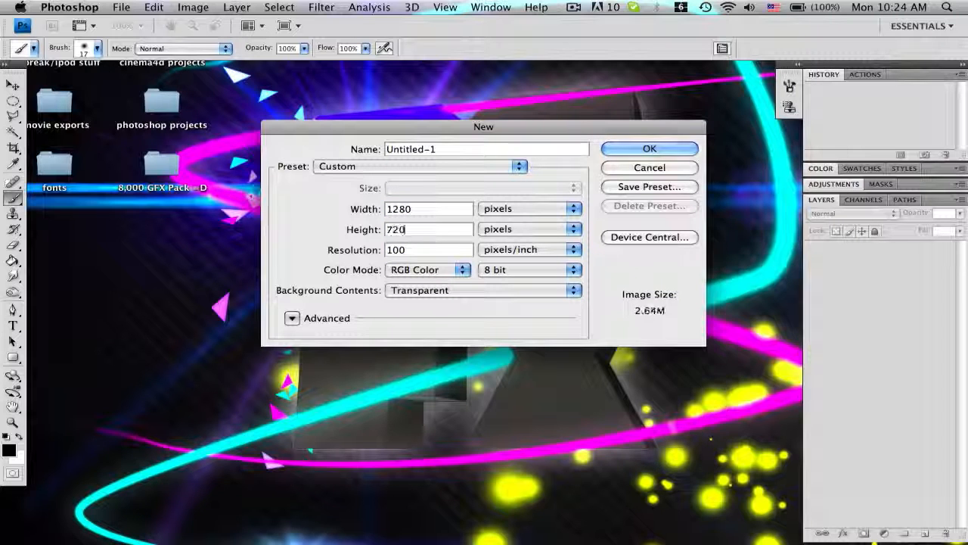
pyautogui.press('Return')
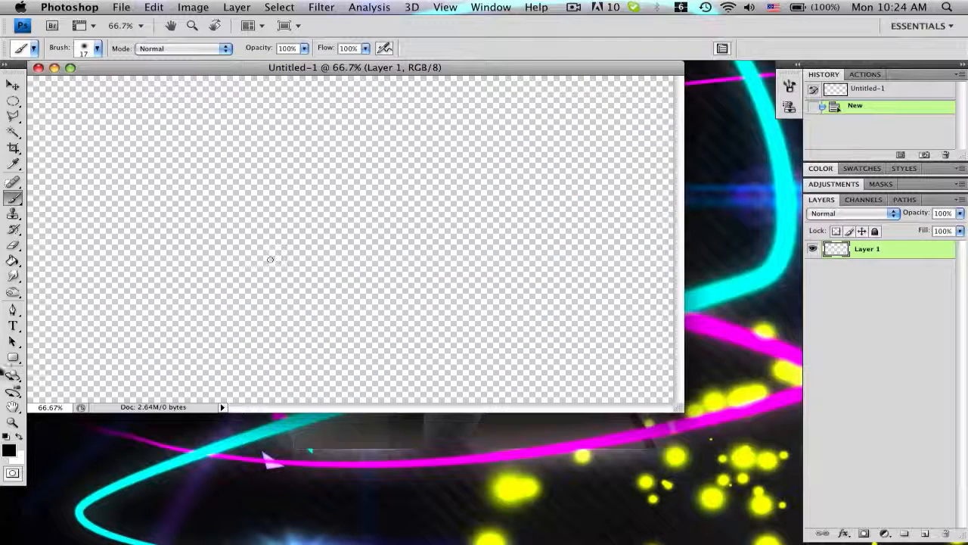
# Step: Try a test stroke with the current brush and another with the saved 17 px scatter brush, undoing each one
pyautogui.moveTo(138, 207)
pyautogui.mouseDown()
pyautogui.moveTo(309, 156)
pyautogui.moveTo(292, 353)
pyautogui.mouseUp()
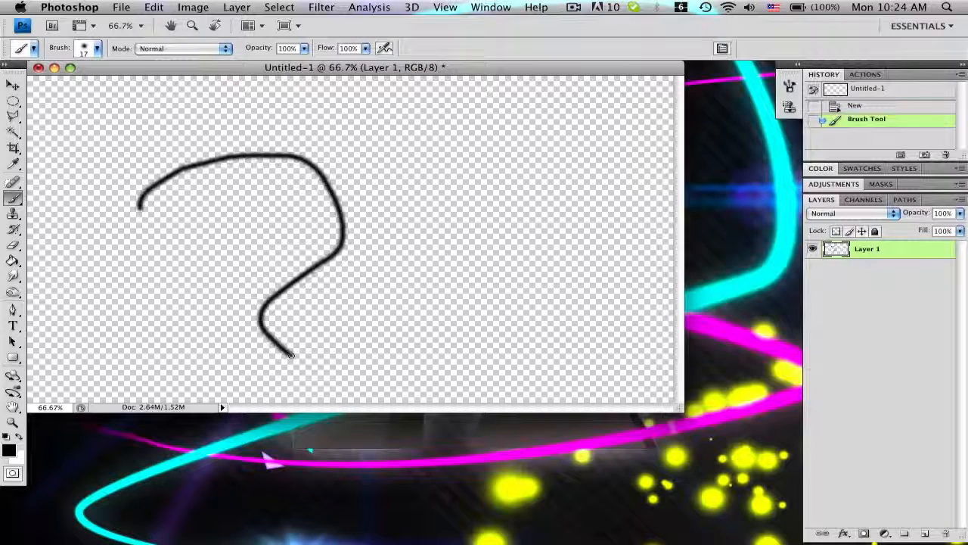
pyautogui.press('super+z')
pyautogui.click(83, 50)
pyautogui.scroll(-10, 130, 227)
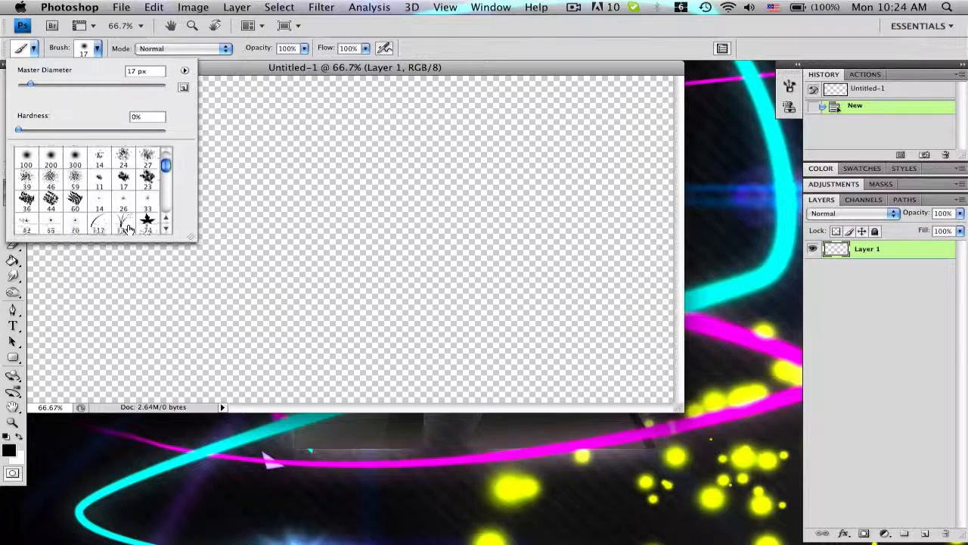
pyautogui.scroll(-8, 130, 227)
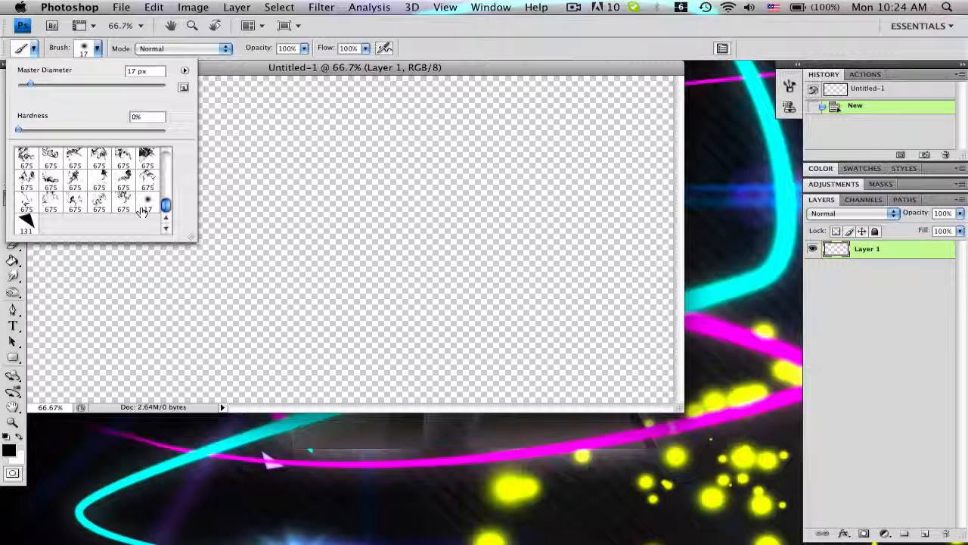
pyautogui.click(144, 208)
pyautogui.moveTo(430, 132)
pyautogui.mouseDown()
pyautogui.moveTo(344, 142)
pyautogui.moveTo(183, 274)
pyautogui.moveTo(178, 152)
pyautogui.moveTo(405, 133)
pyautogui.moveTo(198, 254)
pyautogui.moveTo(302, 356)
pyautogui.moveTo(390, 318)
pyautogui.mouseUp()
pyautogui.press('super+z')
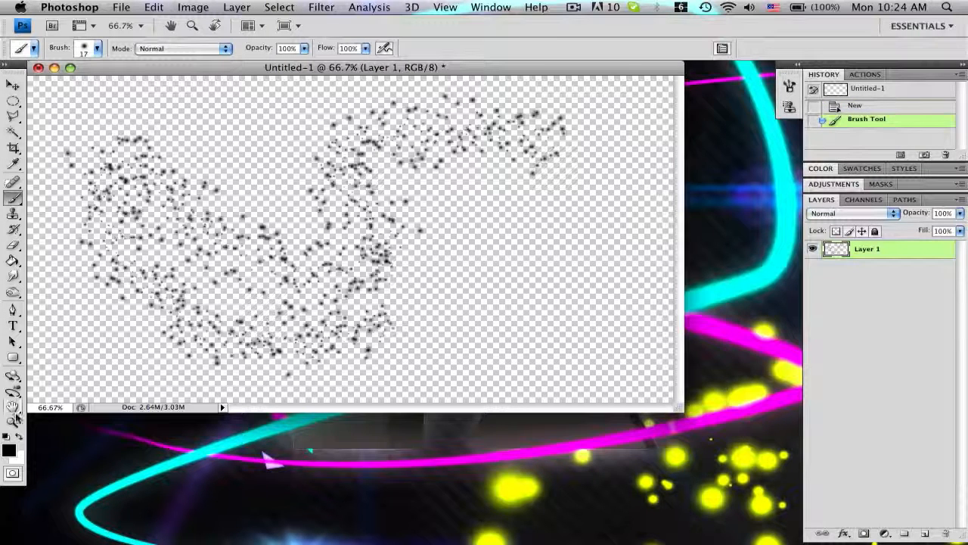
pyautogui.hotkey('ctrl', 'z')
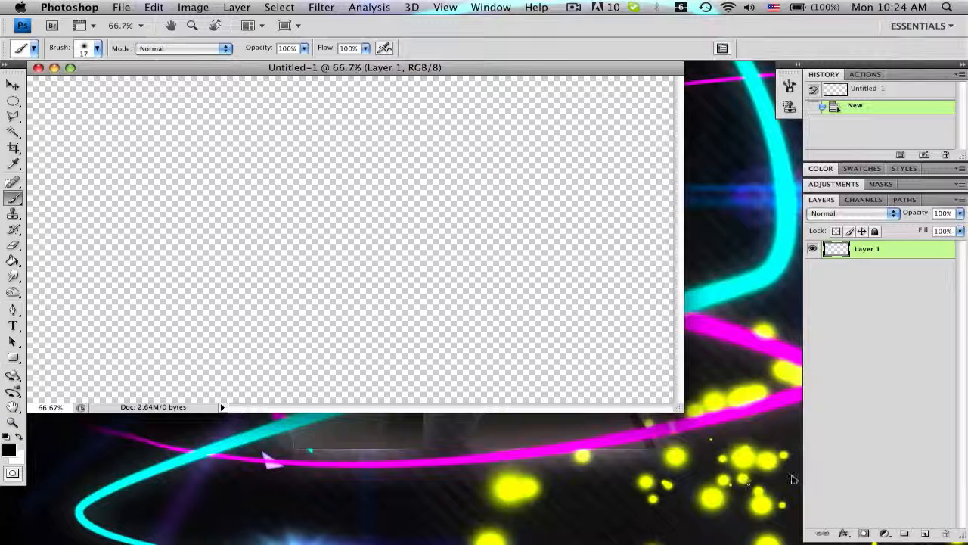
# Step: Set the foreground colour to bright yellow
pyautogui.click(702, 470)
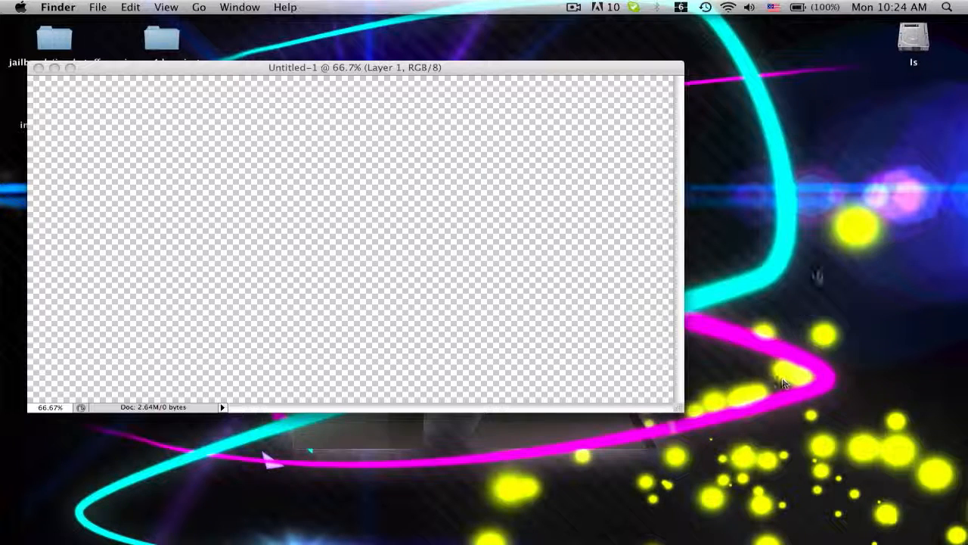
pyautogui.click(454, 255)
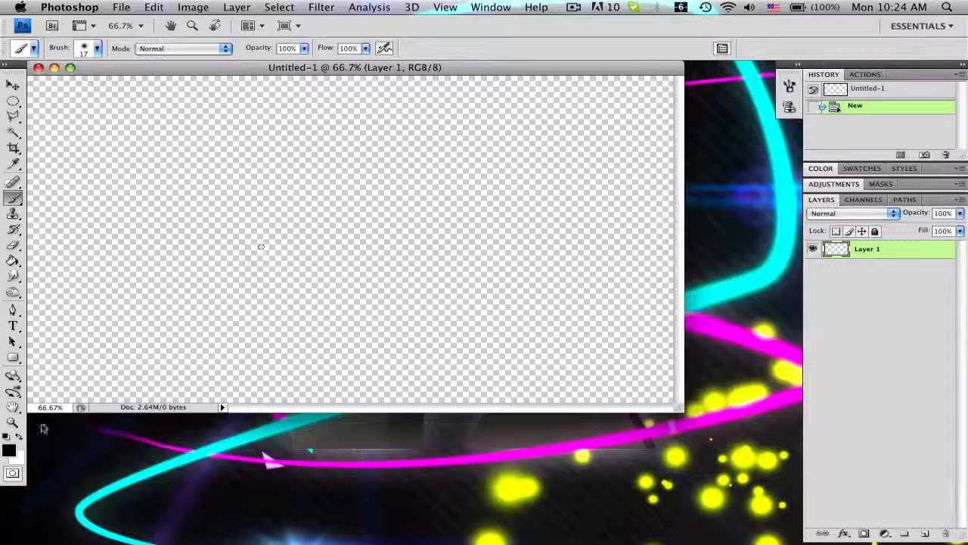
pyautogui.click(7, 450)
pyautogui.moveTo(643, 317); pyautogui.dragTo(619, 155)
pyautogui.click(778, 149)
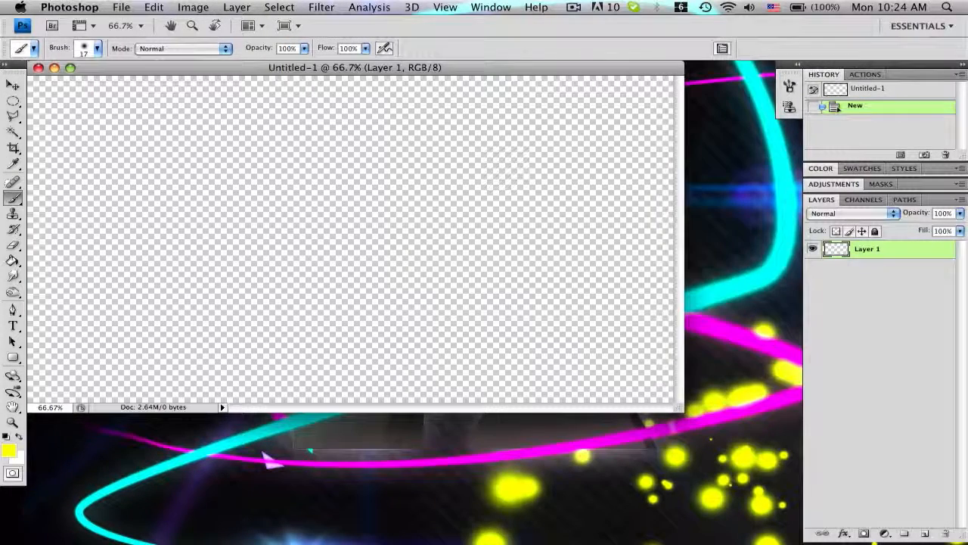
# Step: Switch to the Paint Bucket and set the background colour to black
pyautogui.click(13, 244)
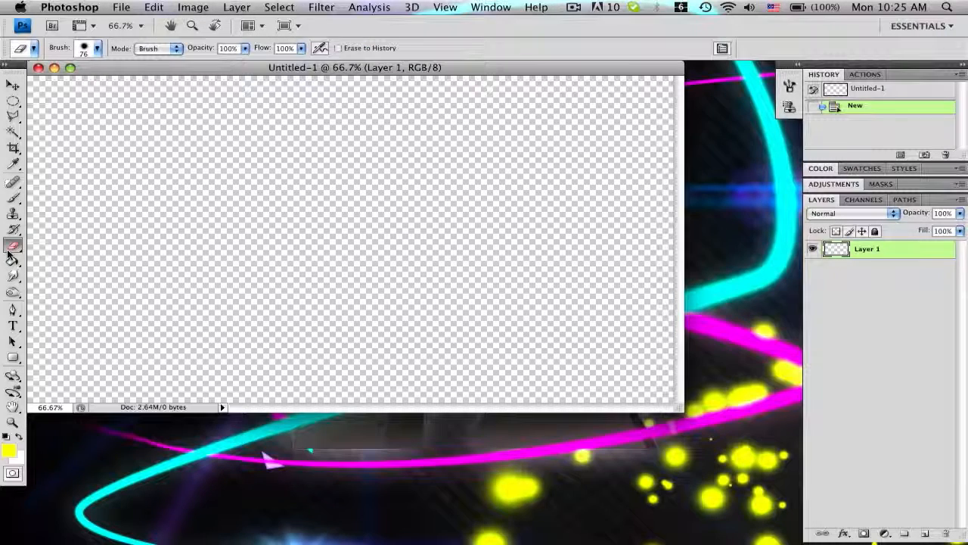
pyautogui.click(13, 261)
pyautogui.click(19, 461)
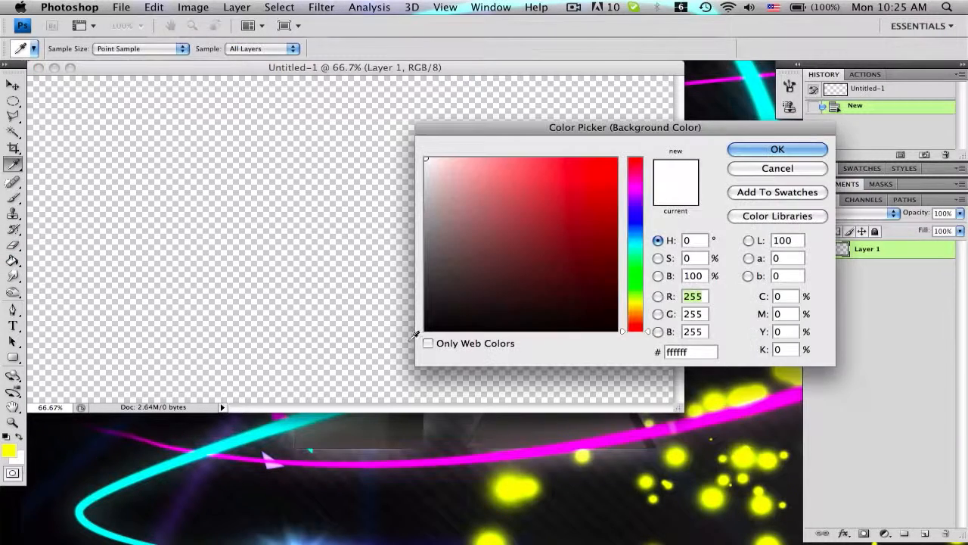
pyautogui.click(425, 330)
pyautogui.click(778, 149)
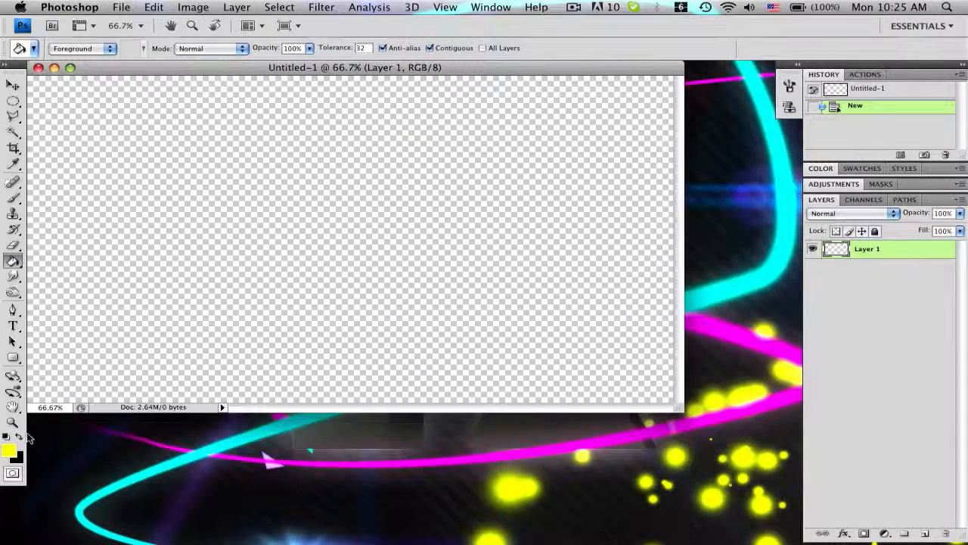
# Step: Fill the empty layer with black and restore yellow as the foreground colour
pyautogui.click(21, 437)
pyautogui.click(139, 326)
pyautogui.click(21, 437)
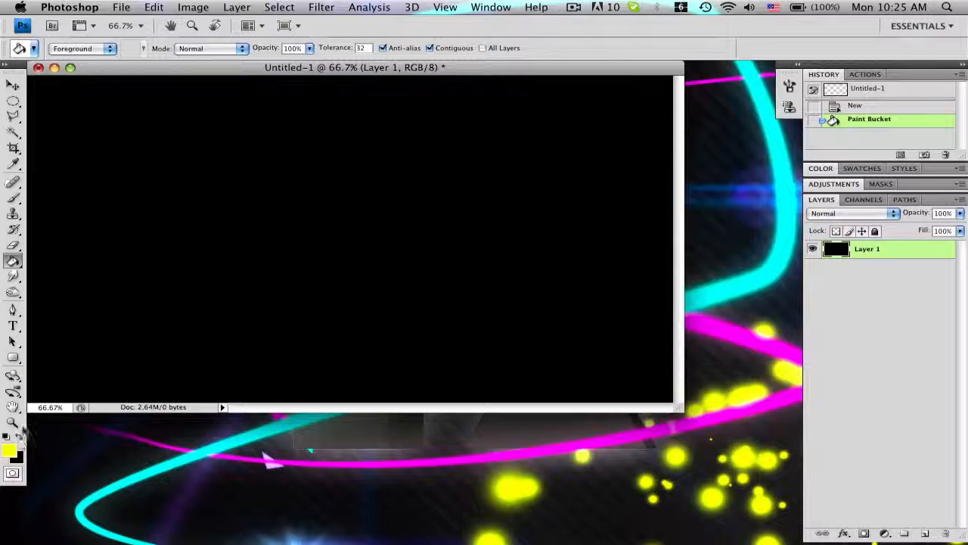
# Step: Try the yellow scatter brush on the black canvas at 17 px and at 288 px, undoing each test stroke
pyautogui.click(13, 198)
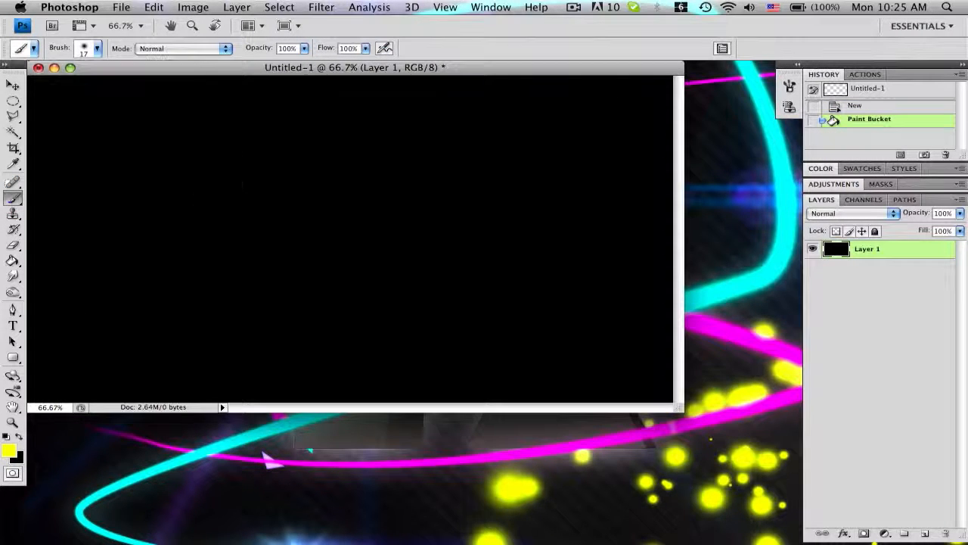
pyautogui.moveTo(181, 113)
pyautogui.mouseDown()
pyautogui.moveTo(301, 289)
pyautogui.moveTo(448, 170)
pyautogui.mouseUp()
pyautogui.press('super+z')
pyautogui.rightClick(359, 171)
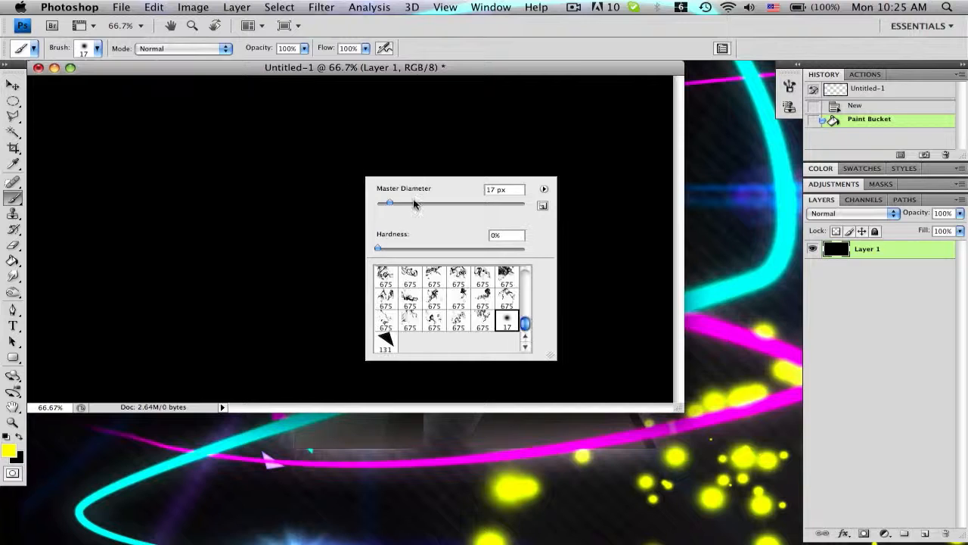
pyautogui.moveTo(415, 203); pyautogui.dragTo(427, 204)
pyautogui.moveTo(268, 154)
pyautogui.mouseDown()
pyautogui.moveTo(328, 280)
pyautogui.moveTo(397, 163)
pyautogui.mouseUp()
pyautogui.press('super+z')
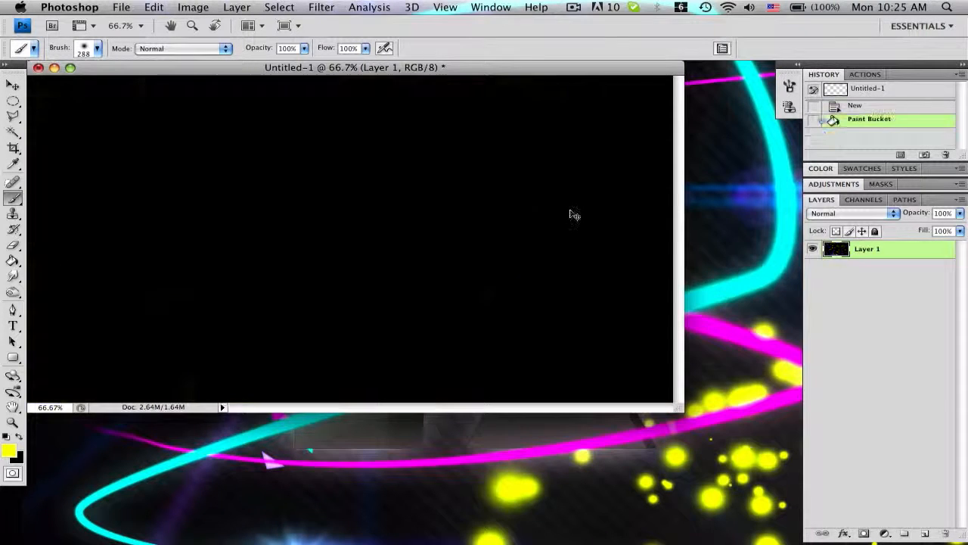
pyautogui.moveTo(595, 320); pyautogui.dragTo(219, 216)
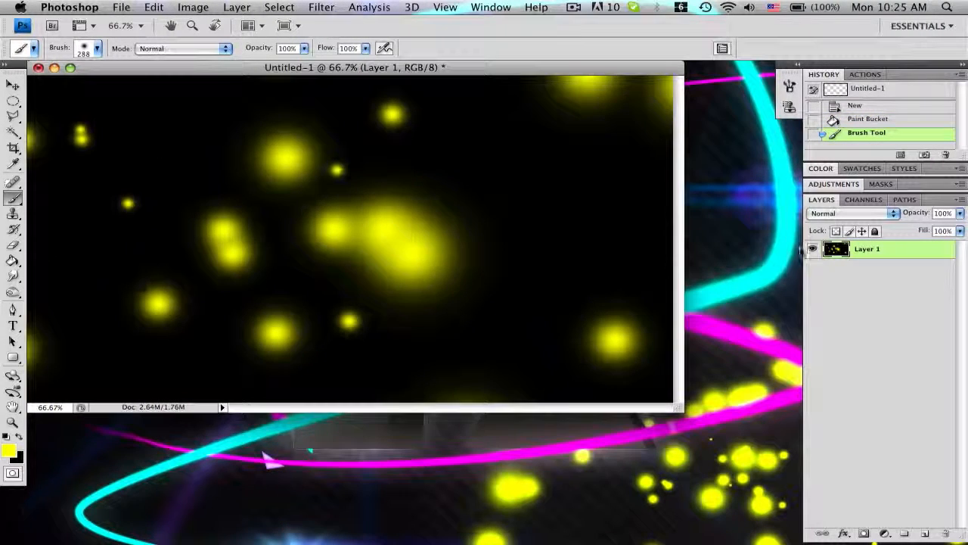
pyautogui.press('super+z')
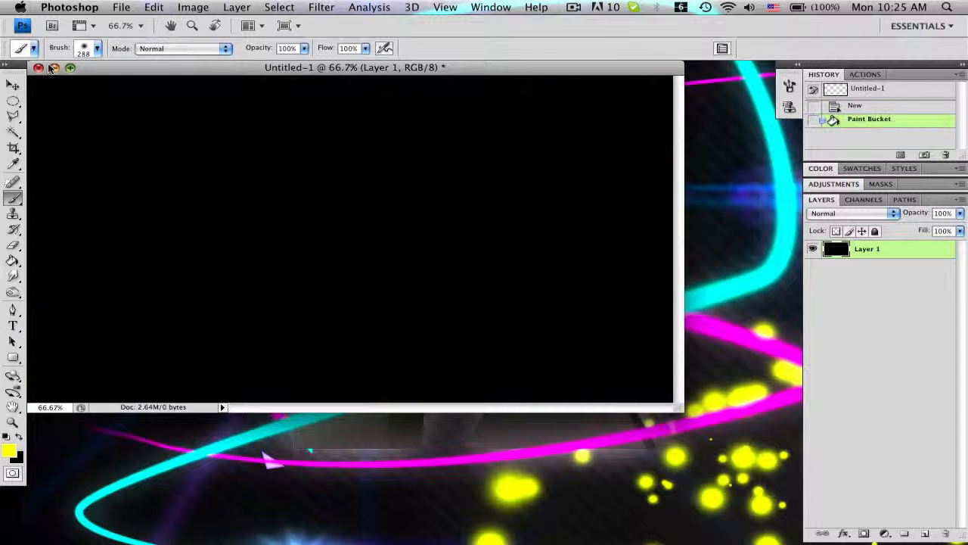
# Step: Close the test document without saving, create a new transparent 1280 by 720 pixel document, and enlarge its window around the canvas
pyautogui.click(39, 67)
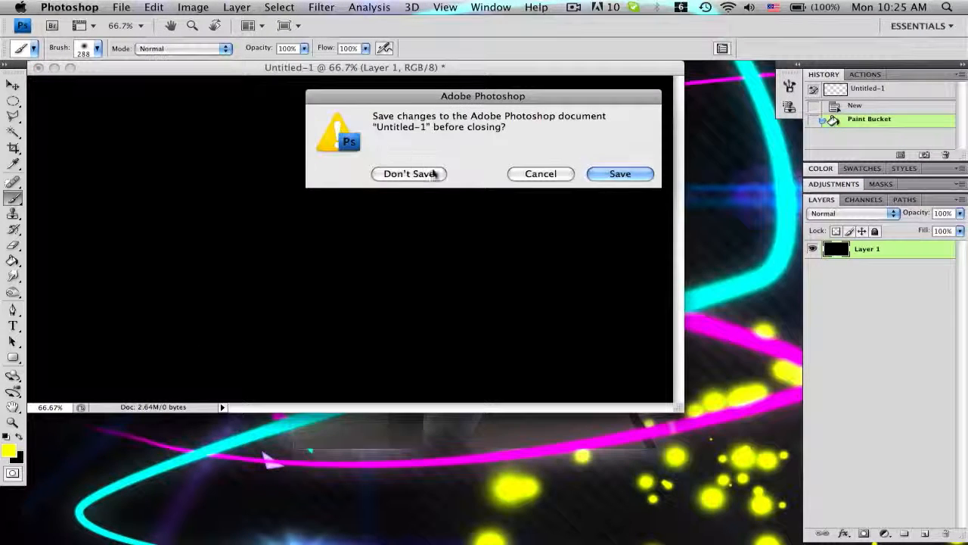
pyautogui.click(435, 173)
pyautogui.click(155, 7)
pyautogui.moveTo(121, 7)
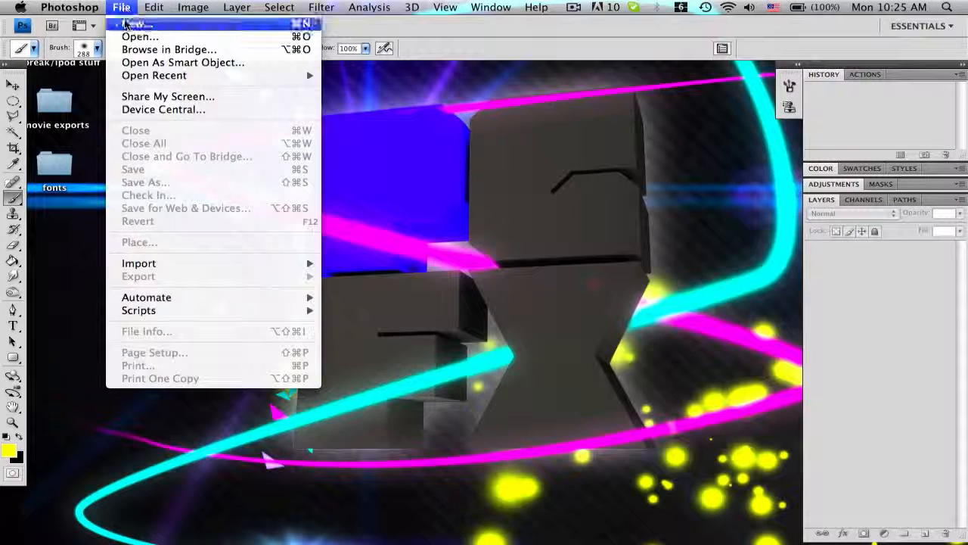
pyautogui.click(133, 24)
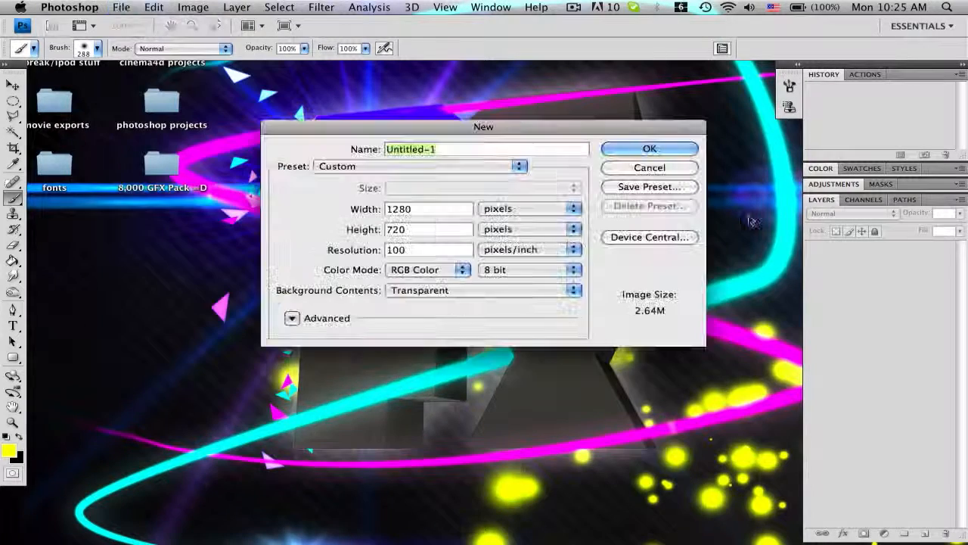
pyautogui.click(665, 148)
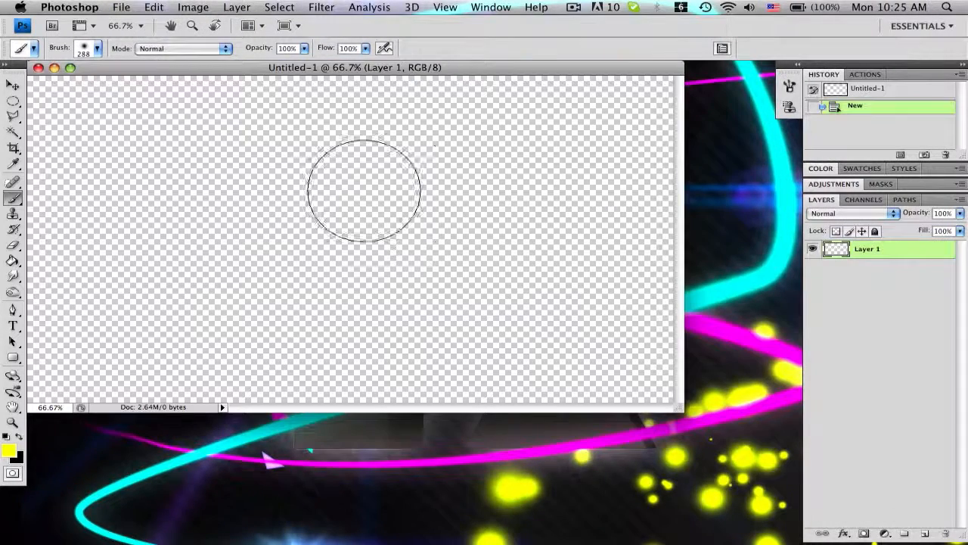
pyautogui.moveTo(679, 407); pyautogui.dragTo(735, 450)
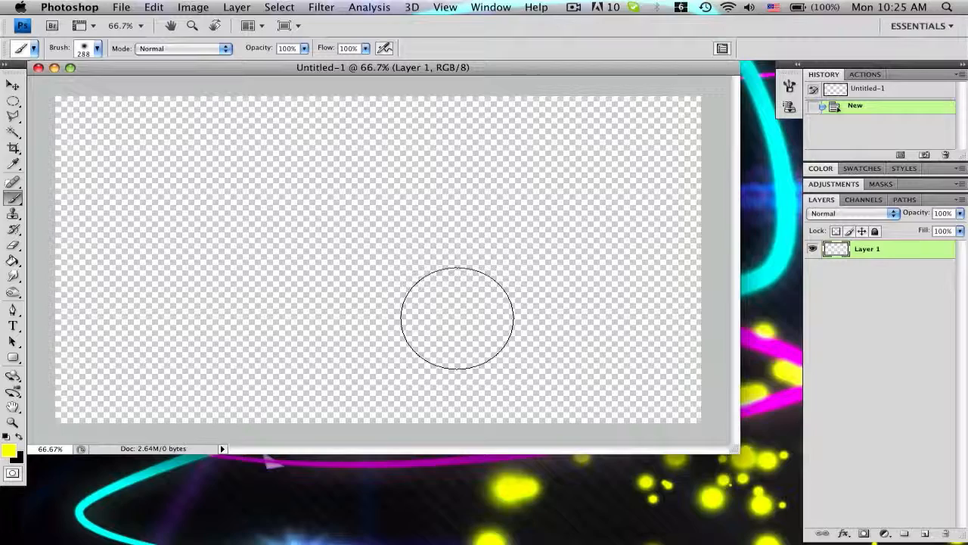
# Step: Choose the hard round 19 px brush preset and set its hardness to 0% and its master diameter to 36 px
pyautogui.click(96, 48)
pyautogui.scroll(15, 106, 163)
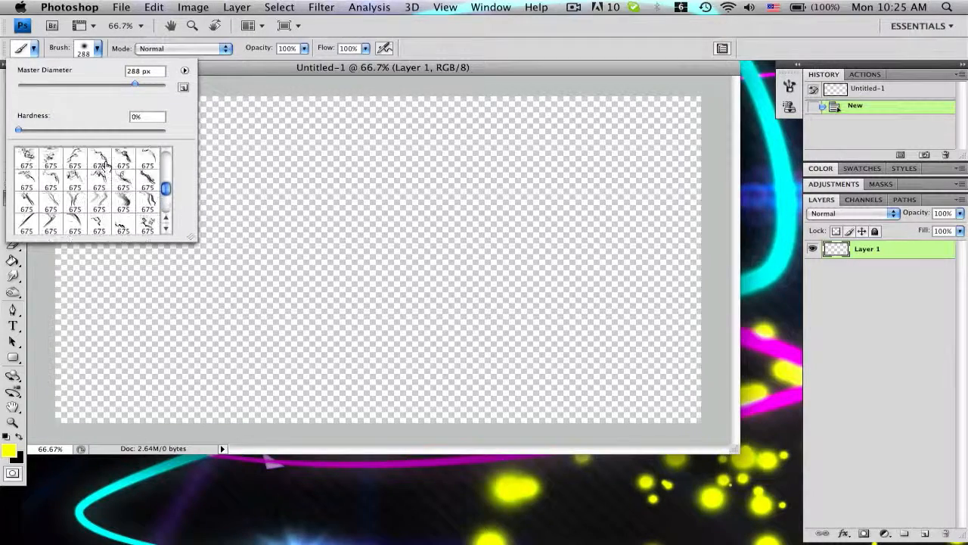
pyautogui.scroll(10, 106, 162)
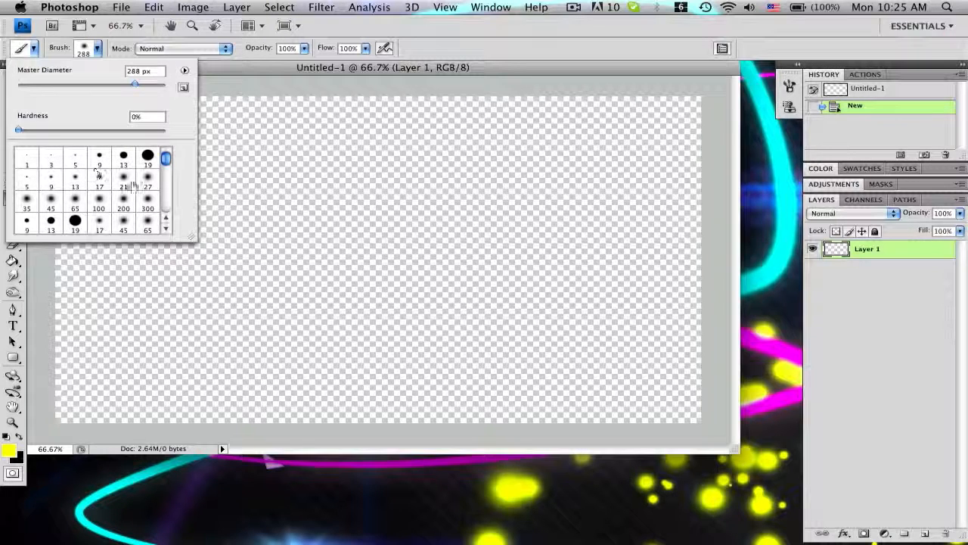
pyautogui.click(147, 157)
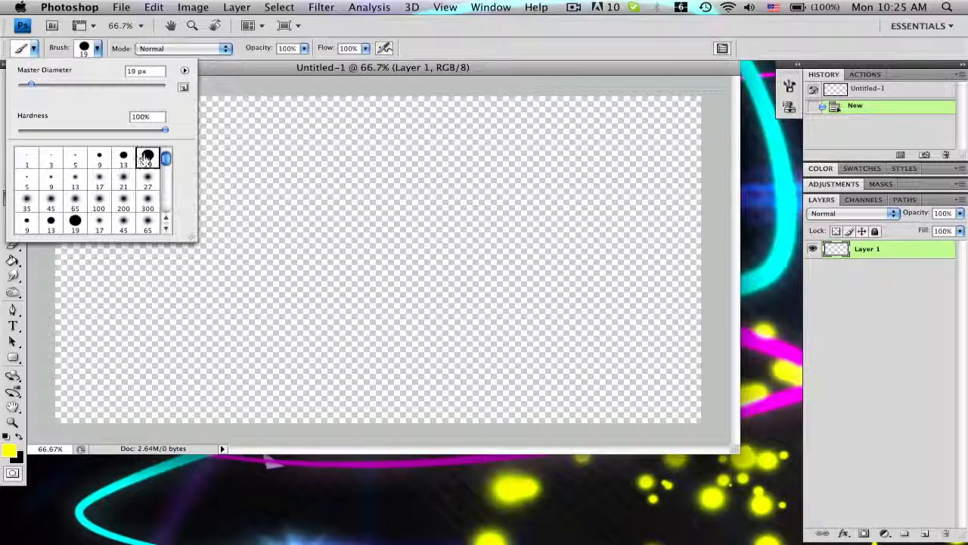
pyautogui.moveTo(155, 130); pyautogui.dragTo(8, 128)
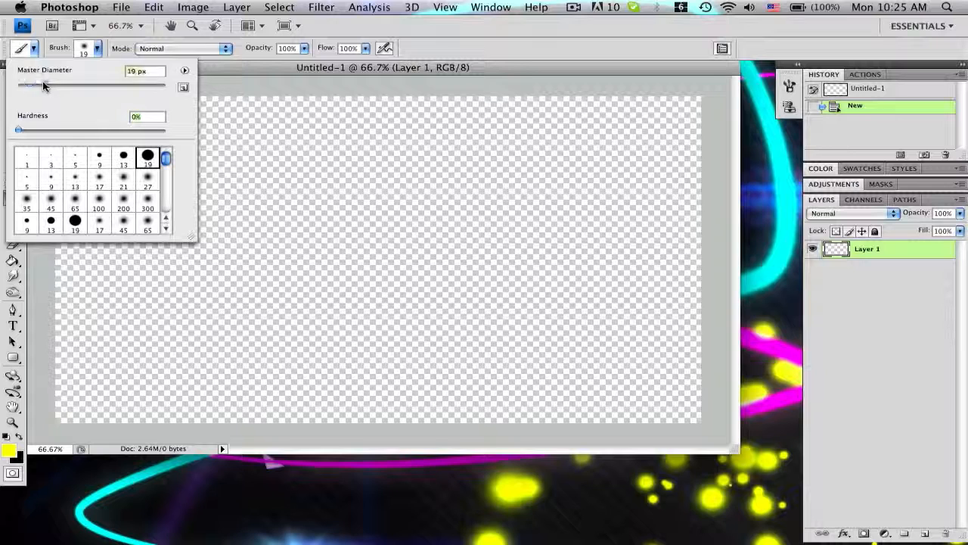
pyautogui.moveTo(44, 87); pyautogui.dragTo(44, 86)
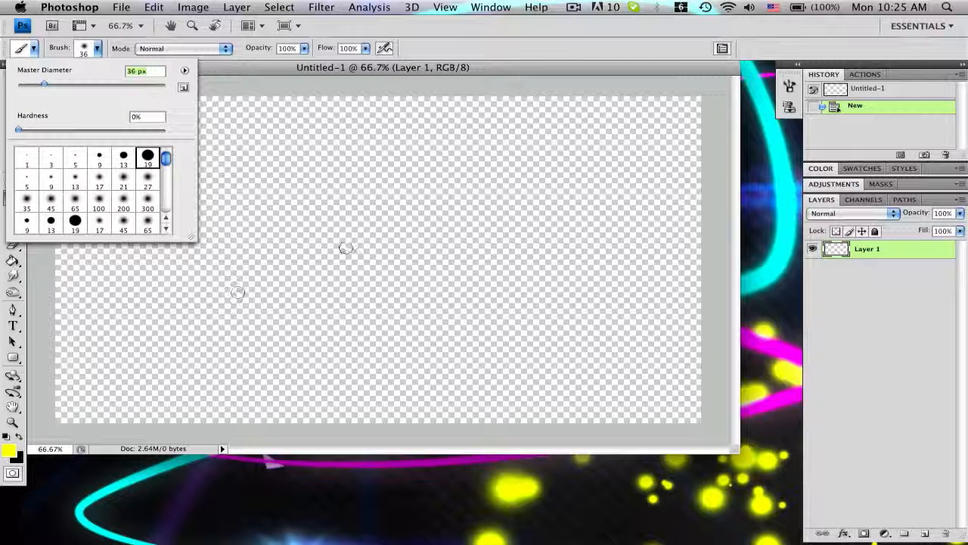
# Step: Make black the foreground colour and fill the whole of Layer 1 with it using the Paint Bucket
pyautogui.click(19, 437)
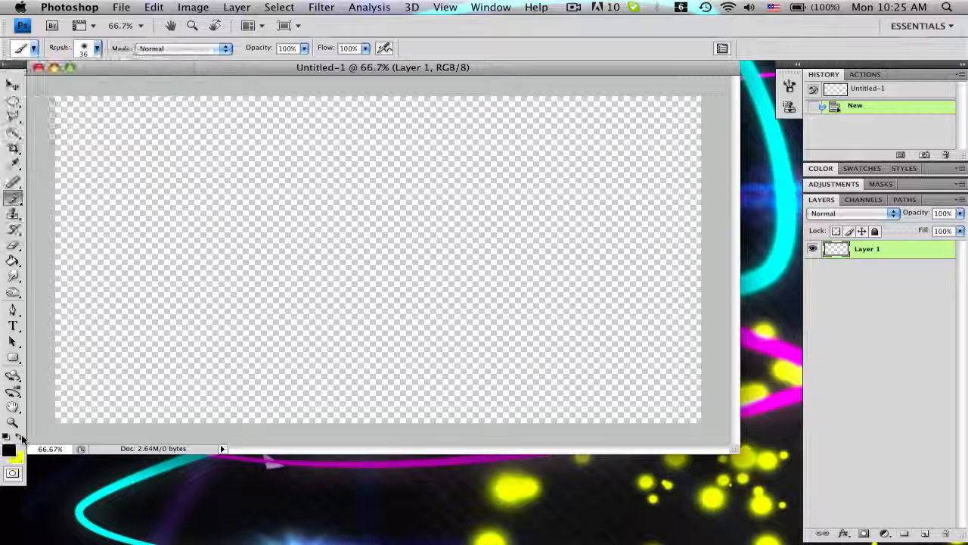
pyautogui.click(13, 261)
pyautogui.click(179, 249)
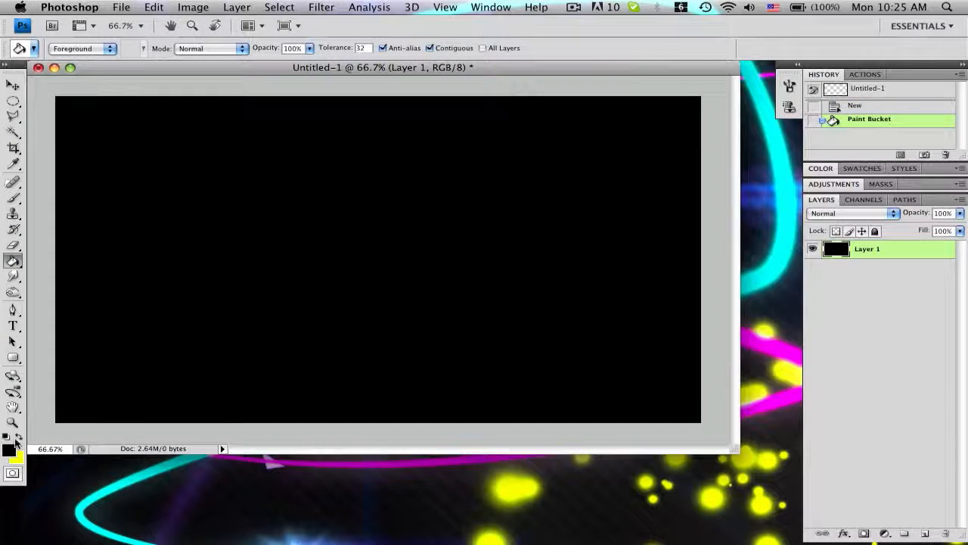
# Step: Switch to the Brush tool with yellow as the foreground colour and open the brush settings
pyautogui.click(13, 198)
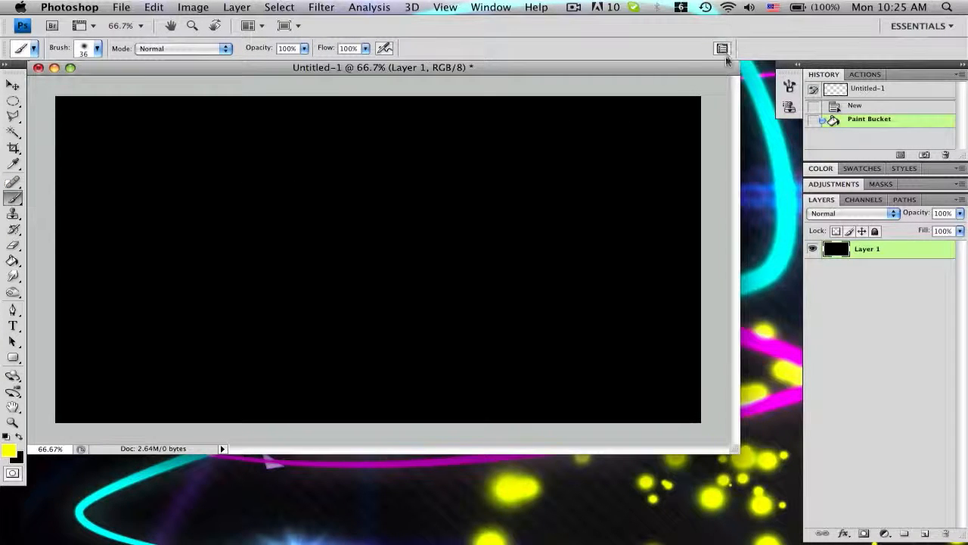
pyautogui.click(790, 88)
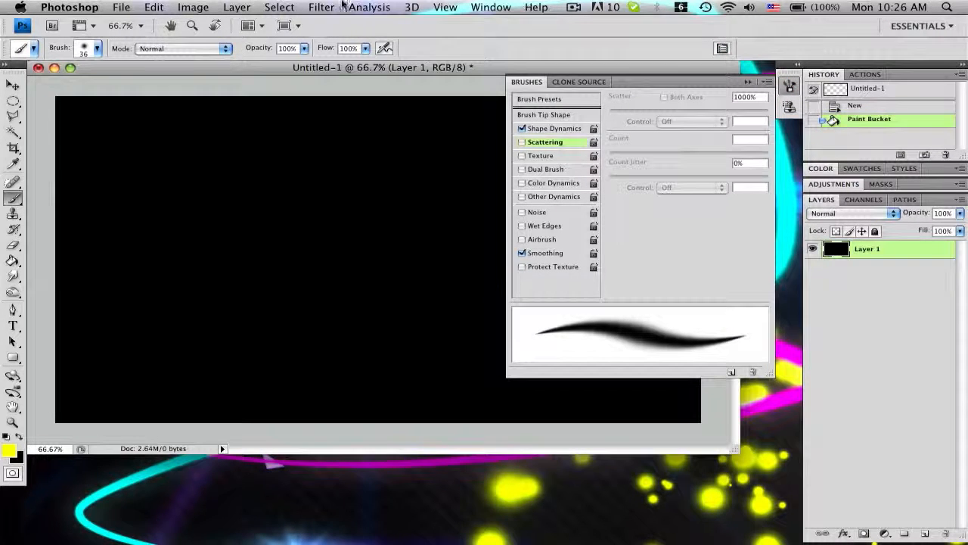
pyautogui.click(489, 7)
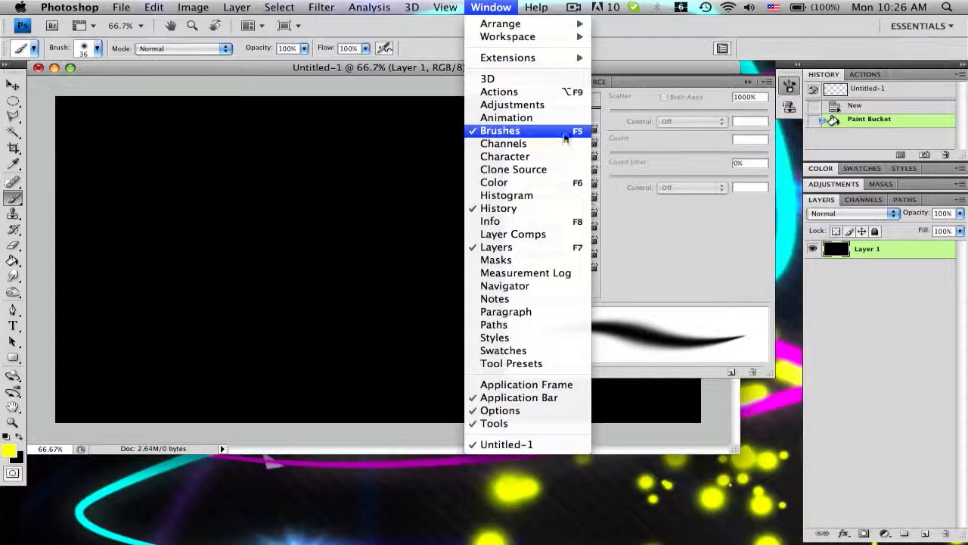
pyautogui.click(671, 82)
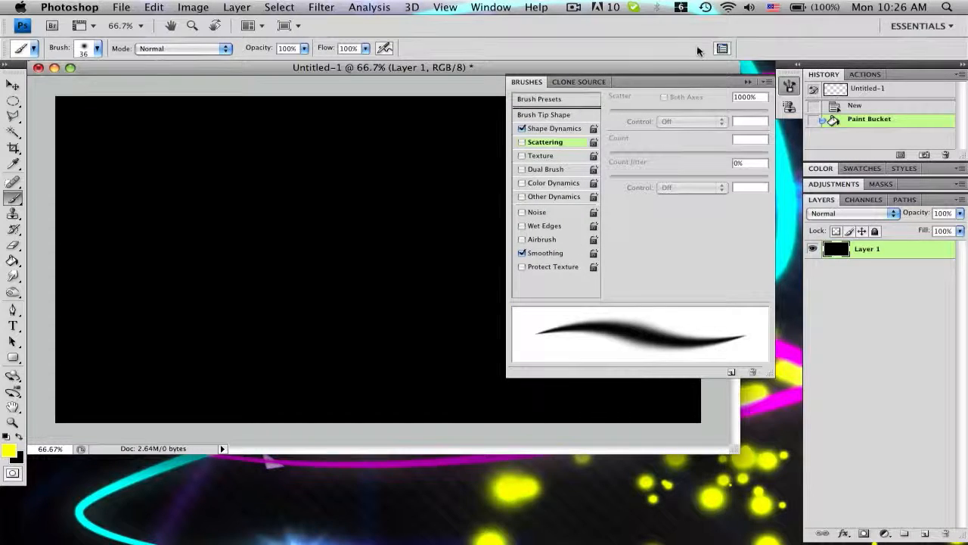
# Step: Set the brush's size jitter to 100% in Shape Dynamics and turn on Scattering at 1000%
pyautogui.click(556, 129)
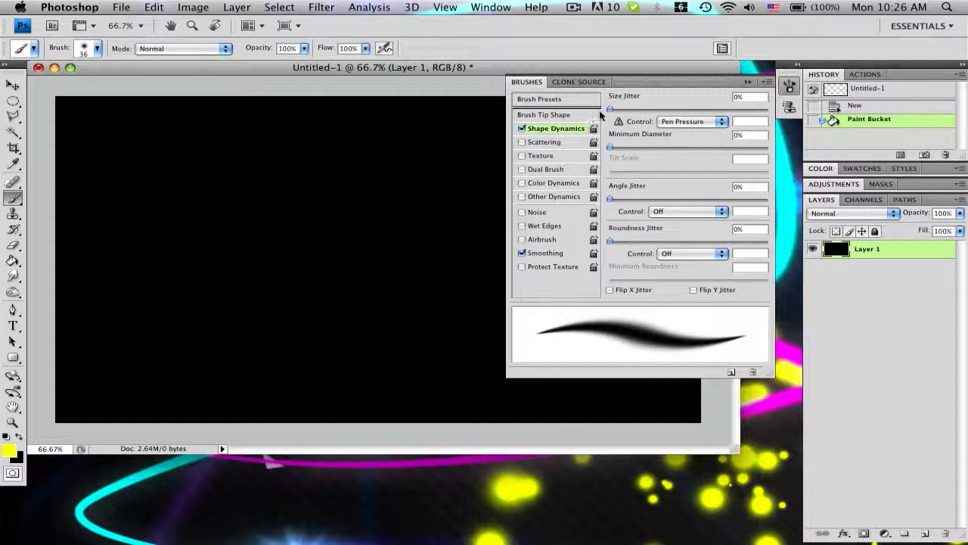
pyautogui.moveTo(624, 107); pyautogui.dragTo(781, 102)
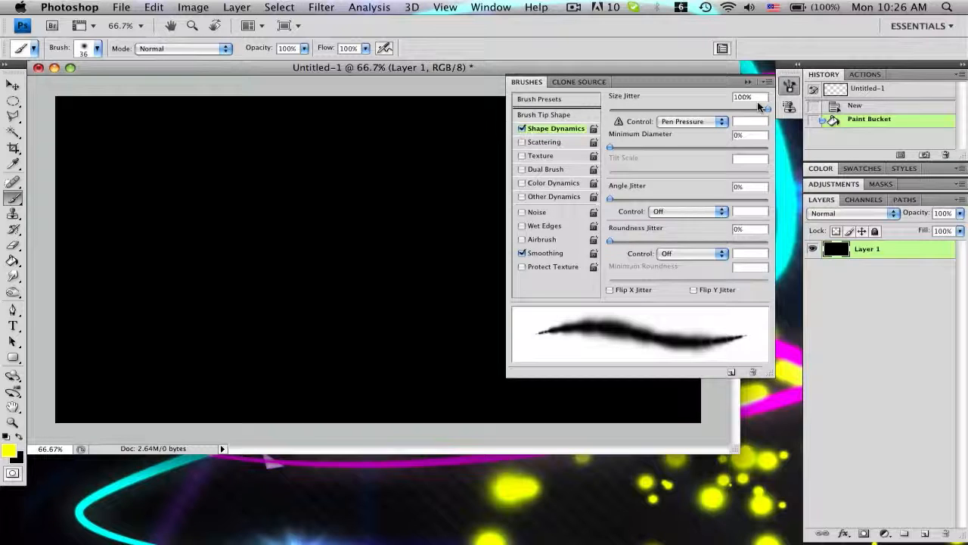
pyautogui.click(540, 143)
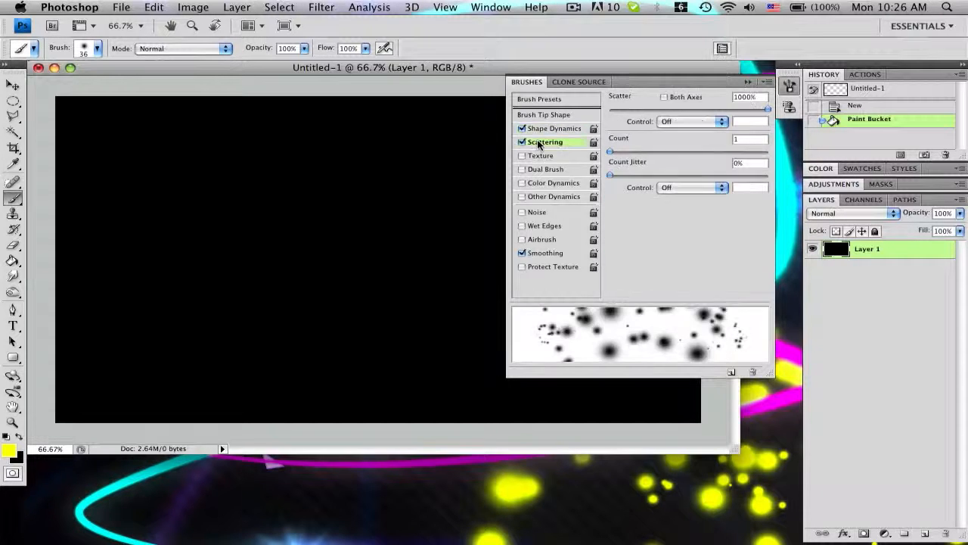
pyautogui.moveTo(766, 110)
pyautogui.mouseDown()
pyautogui.moveTo(614, 111)
pyautogui.moveTo(779, 119)
pyautogui.mouseUp()
pyautogui.click(761, 81)
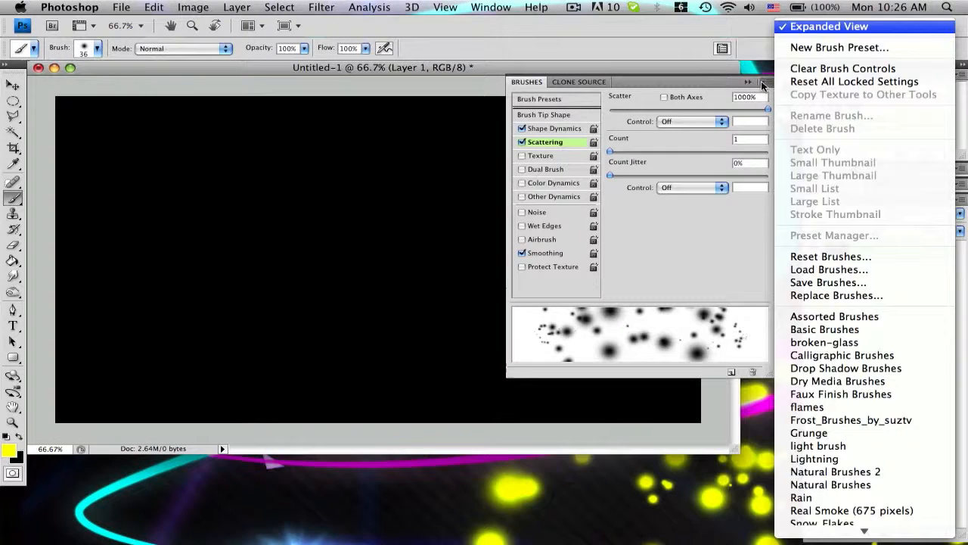
pyautogui.click(818, 50)
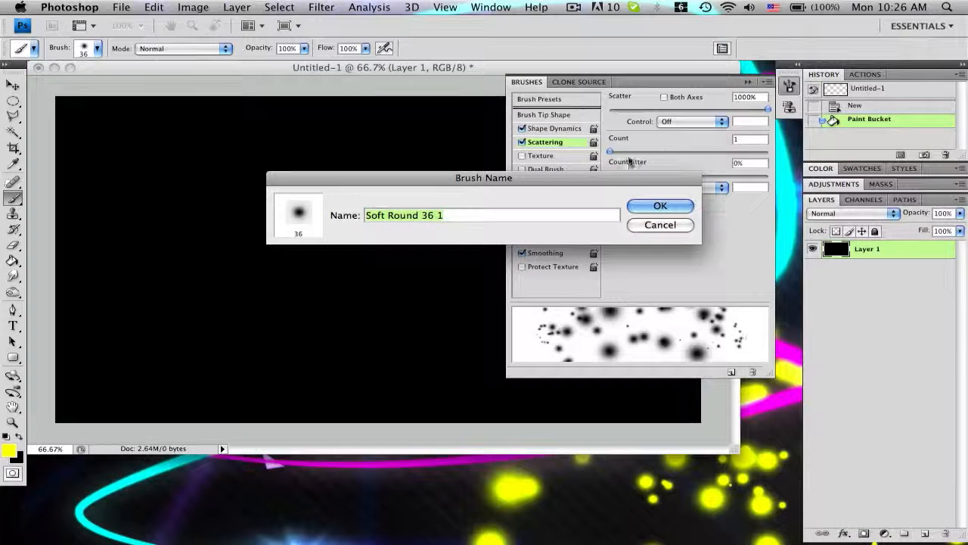
pyautogui.write('ezsxdcfvgbhn')
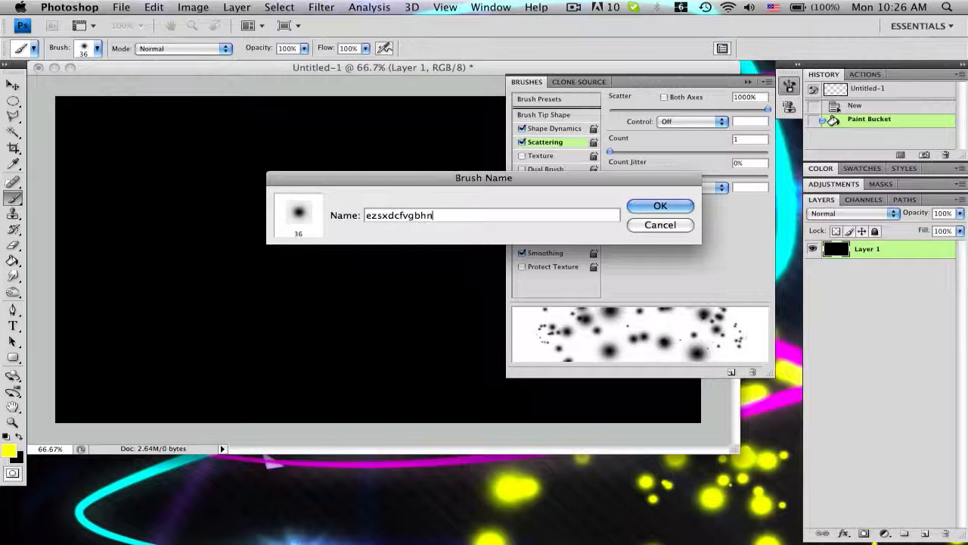
pyautogui.click(660, 225)
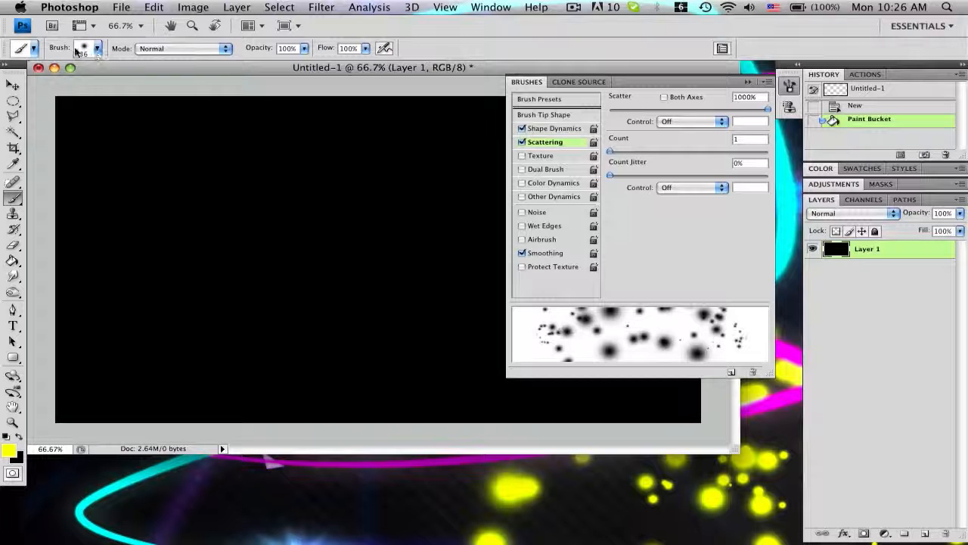
# Step: Try the 36 px yellow scatter brush on the black canvas, undoing each test stroke
pyautogui.moveTo(344, 183)
pyautogui.mouseDown()
pyautogui.moveTo(253, 230)
pyautogui.moveTo(368, 314)
pyautogui.moveTo(95, 347)
pyautogui.moveTo(49, 325)
pyautogui.mouseUp()
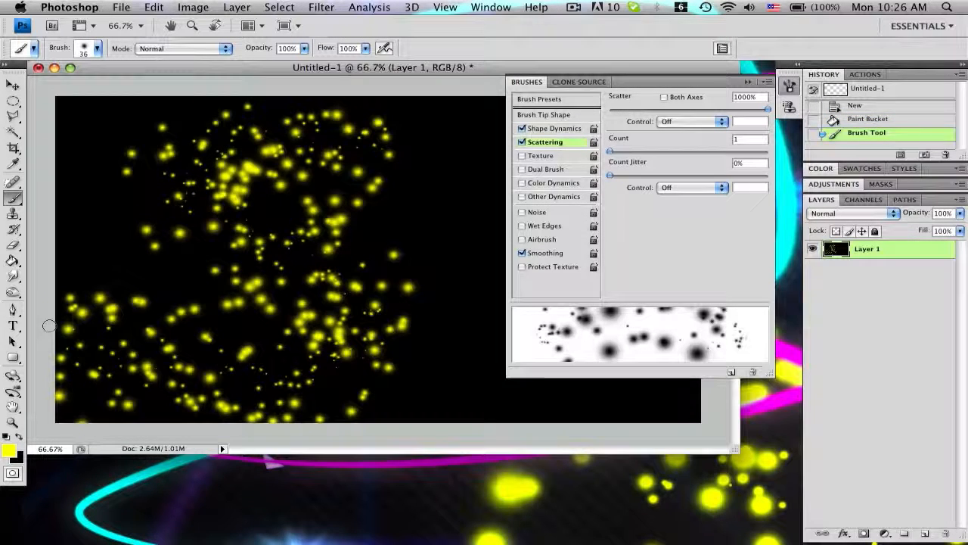
pyautogui.press('super+z')
pyautogui.moveTo(357, 223)
pyautogui.mouseDown()
pyautogui.moveTo(314, 352)
pyautogui.moveTo(98, 379)
pyautogui.mouseUp()
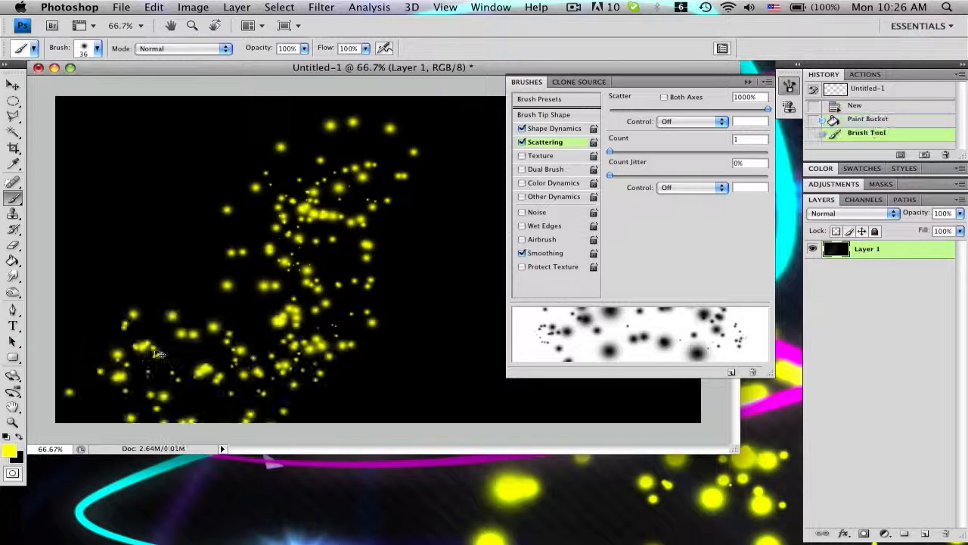
pyautogui.press('super+z')
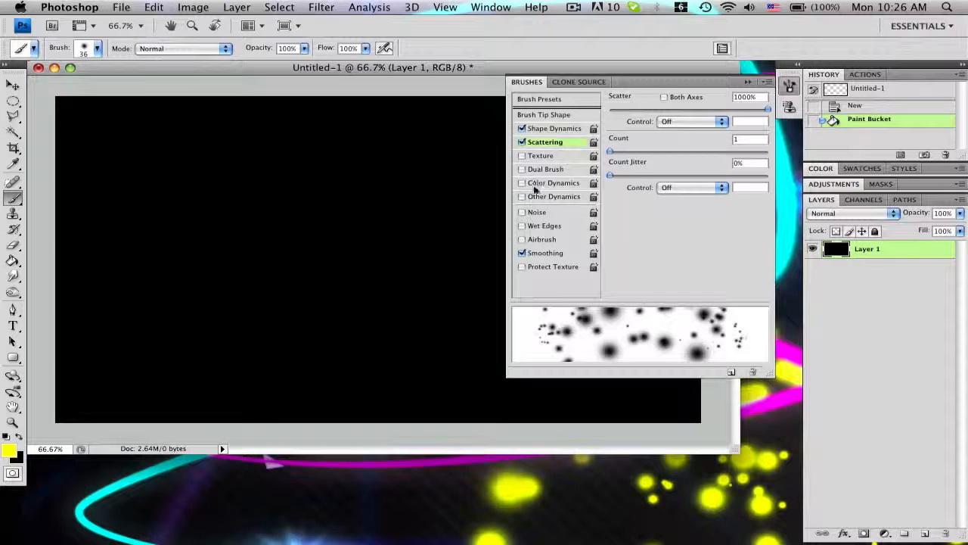
# Step: Turn on Color Dynamics with 100% foreground/background jitter and set the background colour to red
pyautogui.click(539, 183)
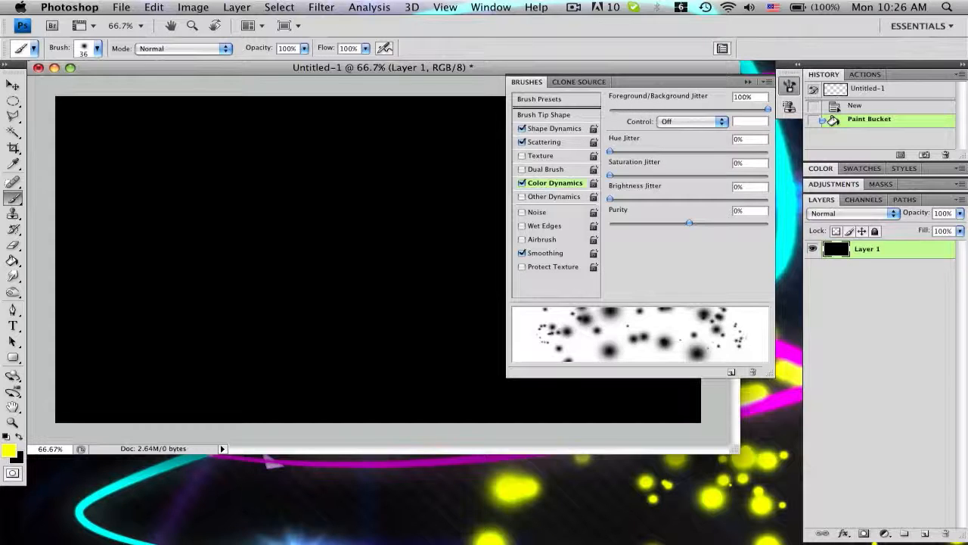
pyautogui.click(17, 458)
pyautogui.write('255')
pyautogui.click(756, 148)
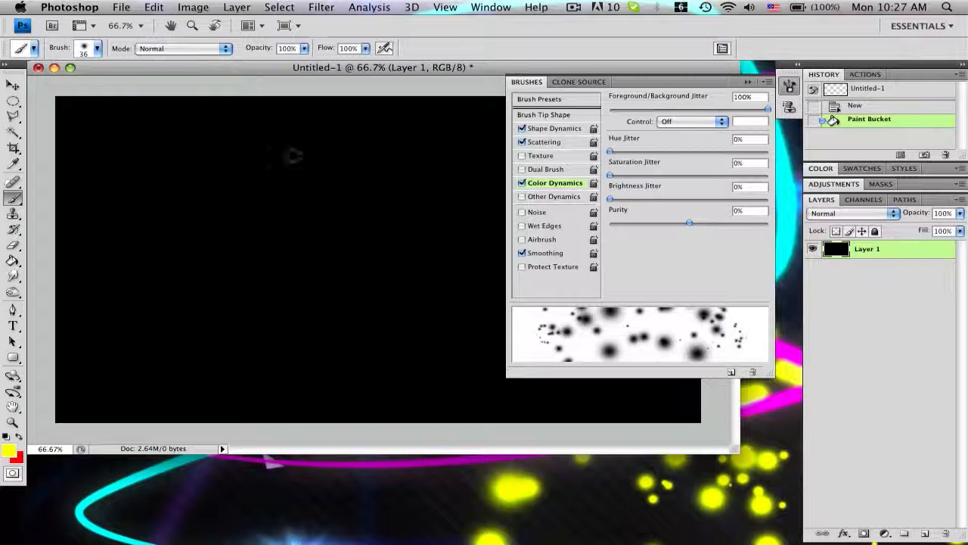
# Step: Try the 36 px brush with yellow and red colour jitter on the canvas, undoing each test stroke
pyautogui.moveTo(227, 151)
pyautogui.mouseDown()
pyautogui.moveTo(208, 280)
pyautogui.moveTo(344, 378)
pyautogui.moveTo(378, 125)
pyautogui.moveTo(408, 121)
pyautogui.mouseUp()
pyautogui.hotkey('ctrl', 'z')
pyautogui.moveTo(459, 186)
pyautogui.mouseDown()
pyautogui.moveTo(342, 248)
pyautogui.moveTo(106, 219)
pyautogui.mouseUp()
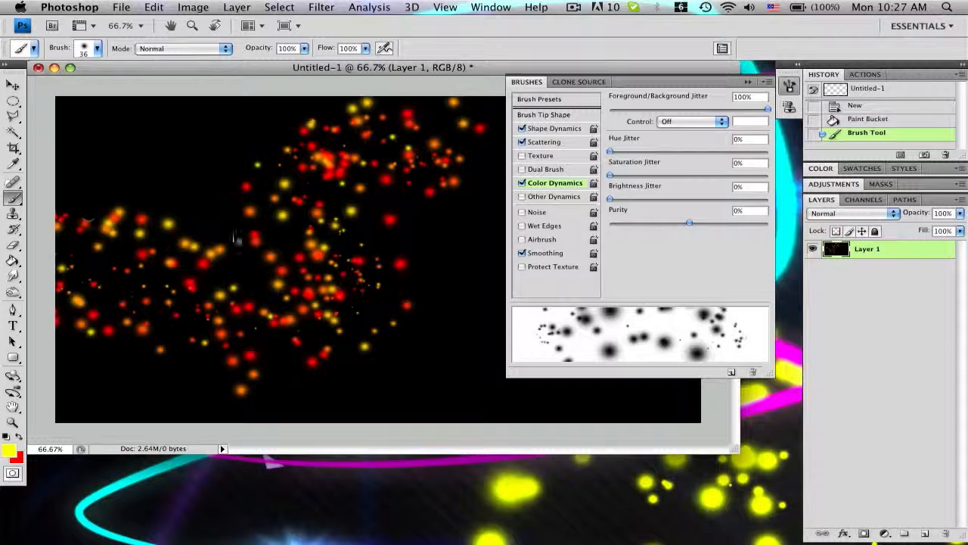
pyautogui.press('super+z')
# Step: Enlarge the brush's master diameter to 174 px, paint a soft test stroke on the canvas and undo it
pyautogui.rightClick(245, 234)
pyautogui.moveTo(311, 260); pyautogui.dragTo(358, 261)
pyautogui.moveTo(279, 142)
pyautogui.mouseDown()
pyautogui.moveTo(261, 177)
pyautogui.moveTo(242, 280)
pyautogui.mouseUp()
pyautogui.press('super+z')
# Step: Set the brush hardness to 100% and paint large hard-edged yellow, orange and red dots across the canvas
pyautogui.rightClick(271, 240)
pyautogui.click(430, 312)
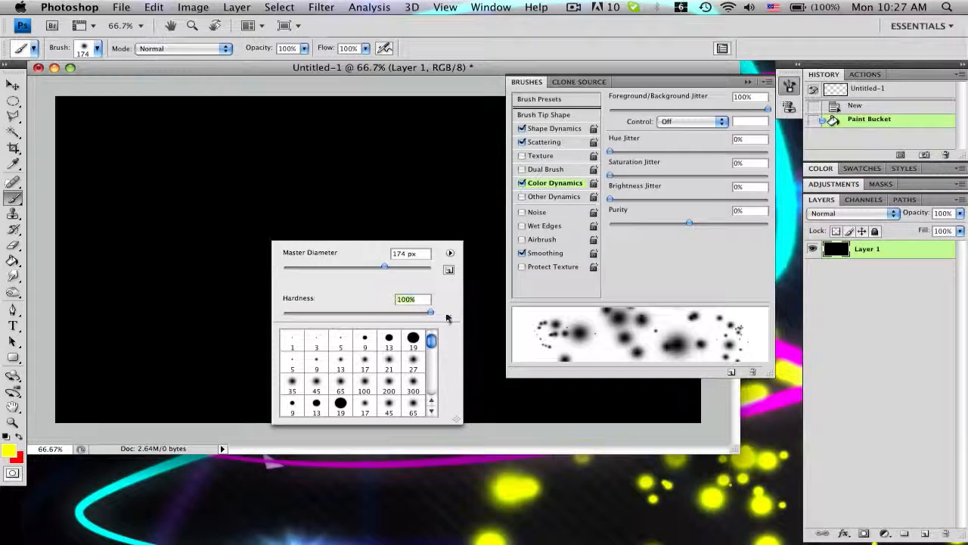
pyautogui.moveTo(299, 216)
pyautogui.mouseDown()
pyautogui.moveTo(210, 157)
pyautogui.moveTo(170, 326)
pyautogui.mouseUp()
pyautogui.press('super+z')
pyautogui.moveTo(460, 242)
pyautogui.mouseDown()
pyautogui.moveTo(318, 250)
pyautogui.moveTo(250, 318)
pyautogui.mouseUp()
# Step: Set the brush's master diameter to 6 px and paint a stroke of fine scattered dots over the large ones
pyautogui.rightClick(274, 230)
pyautogui.write('6')
pyautogui.moveTo(291, 170)
pyautogui.mouseDown()
pyautogui.moveTo(310, 272)
pyautogui.moveTo(223, 163)
pyautogui.mouseUp()
# Step: Revert the document to its New state in the history, removing the brush strokes and the black fill
pyautogui.press('super+z')
pyautogui.press('super+z')
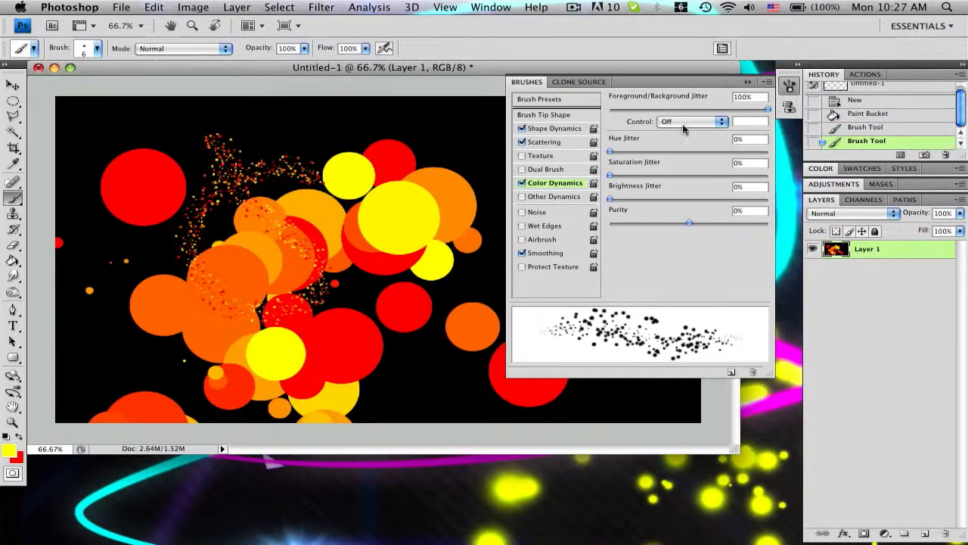
pyautogui.press('super+z')
pyautogui.click(856, 107)
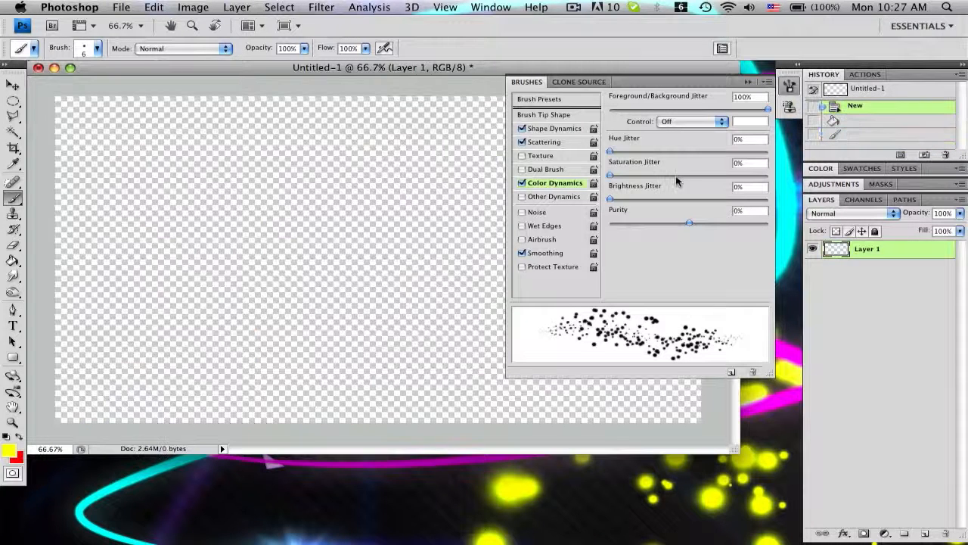
# Step: Hide the brush settings and close the test document without saving
pyautogui.click(748, 82)
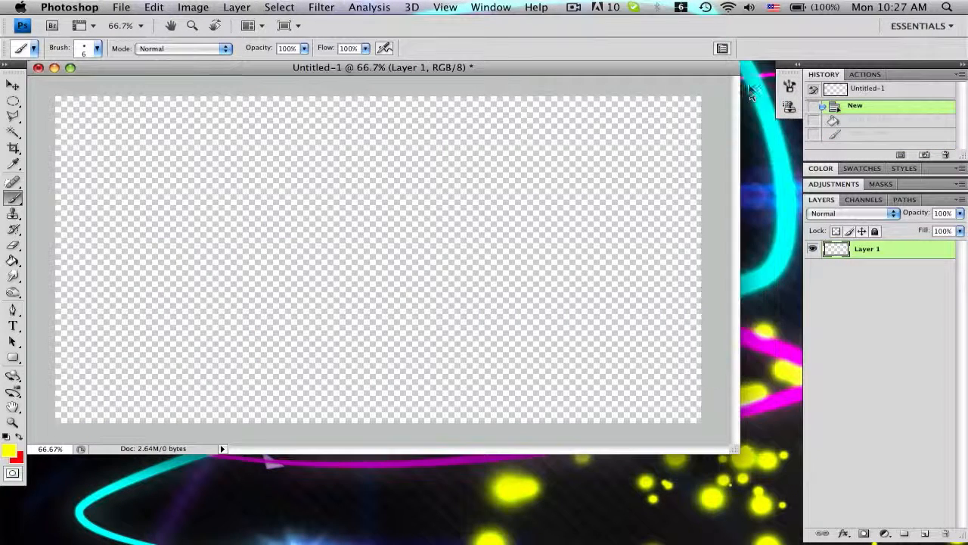
pyautogui.click(38, 68)
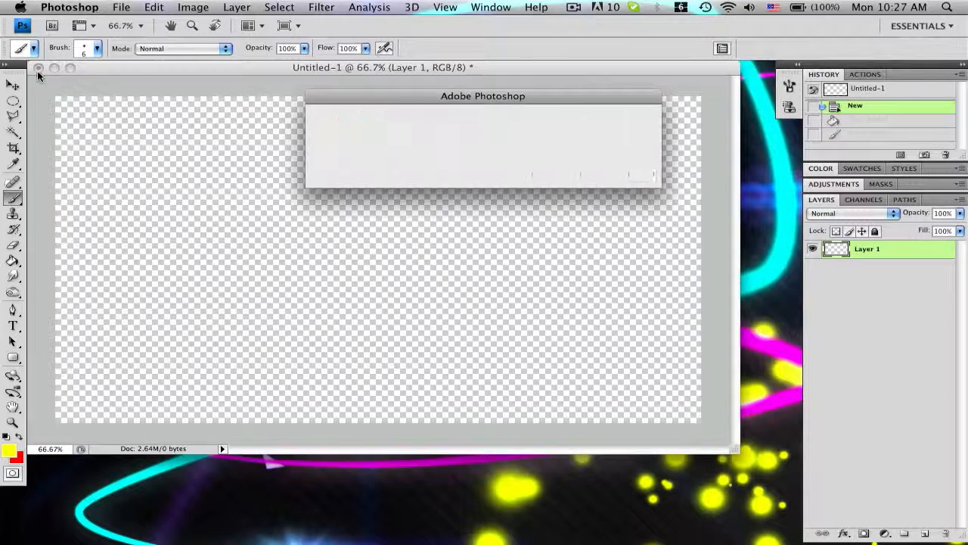
pyautogui.click(386, 173)
# Step: Create a new transparent 200 by 200 pixel document and enlarge its window around the canvas
pyautogui.click(153, 6)
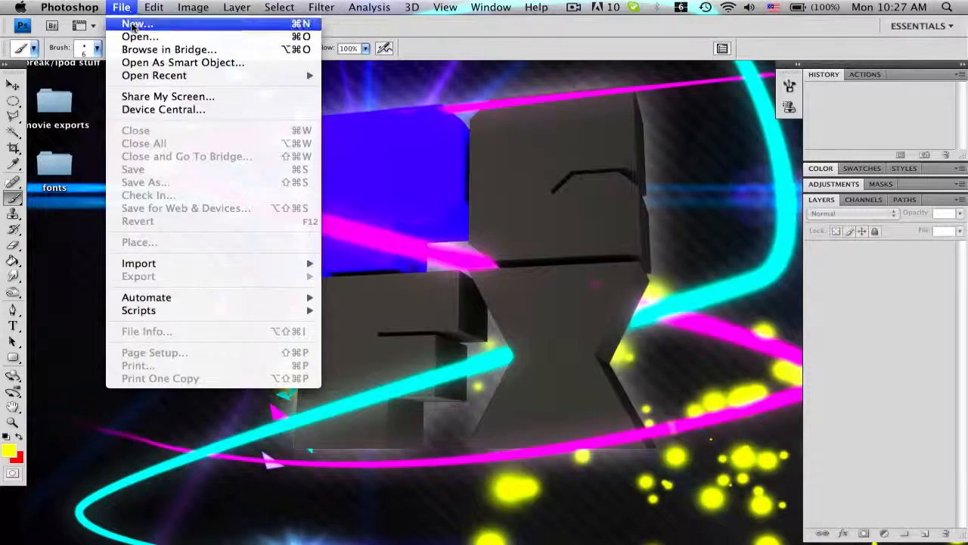
pyautogui.click(136, 25)
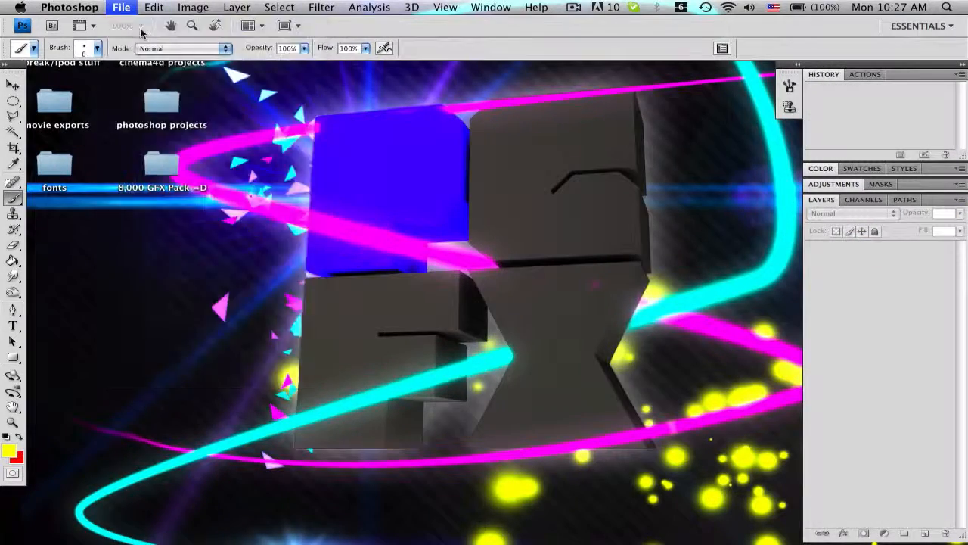
pyautogui.doubleClick(416, 214)
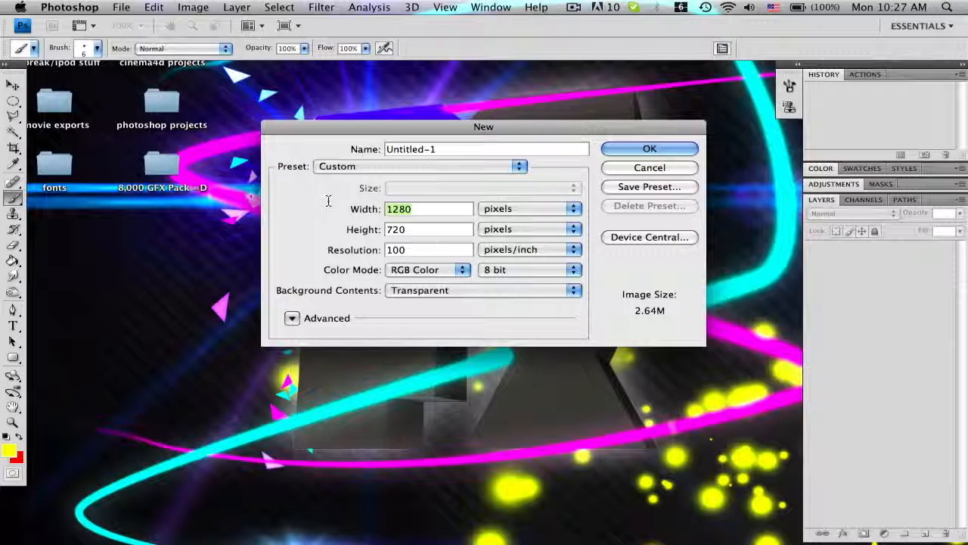
pyautogui.write('2000')
pyautogui.press('BackSpace')
pyautogui.press('Tab')
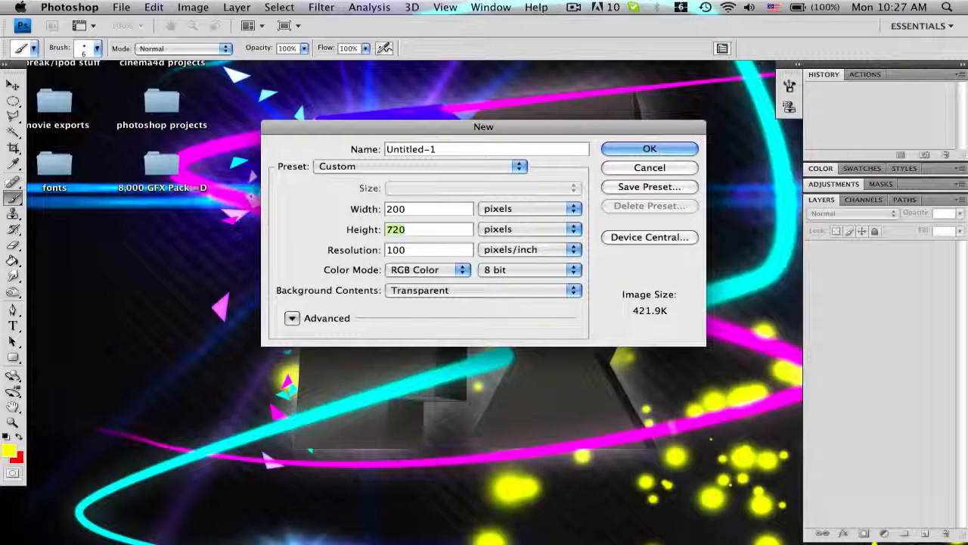
pyautogui.write('200')
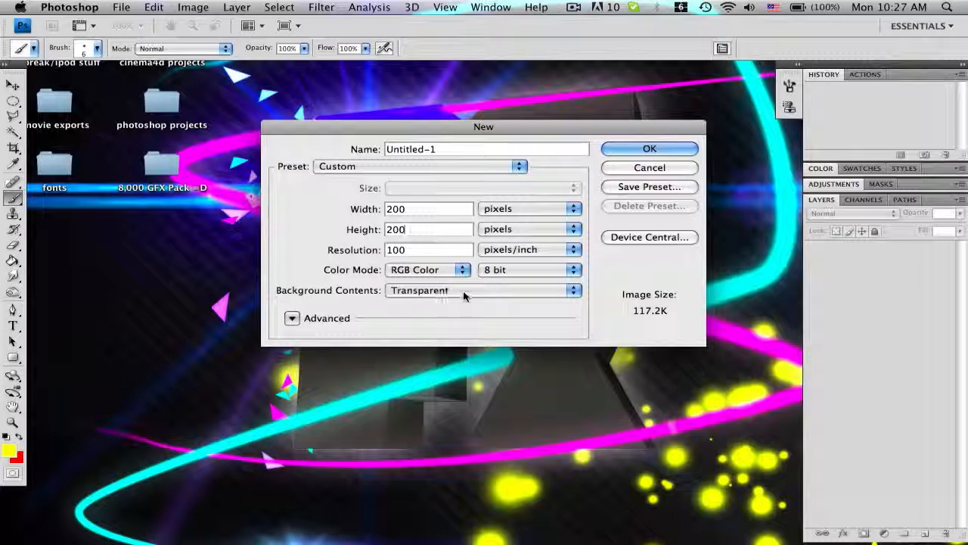
pyautogui.click(631, 151)
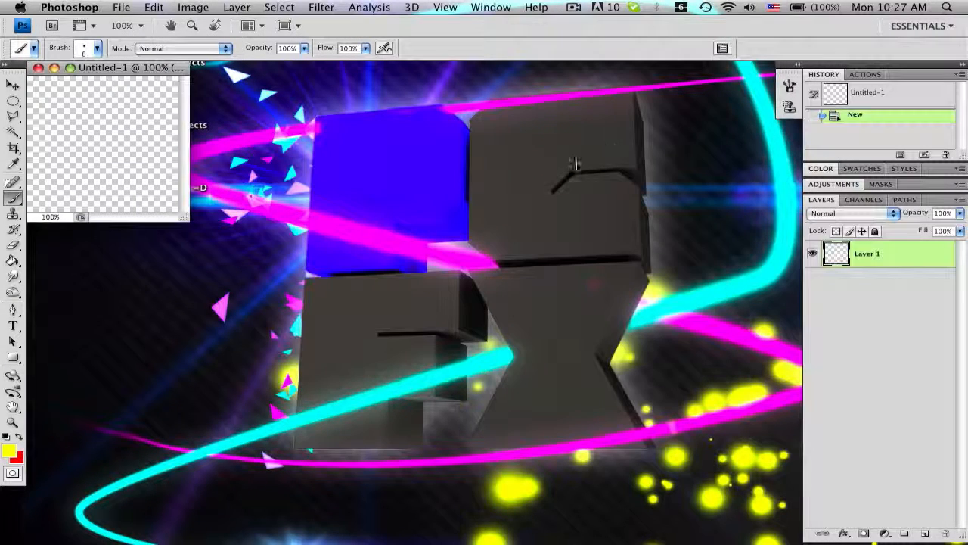
pyautogui.moveTo(187, 217); pyautogui.dragTo(670, 433)
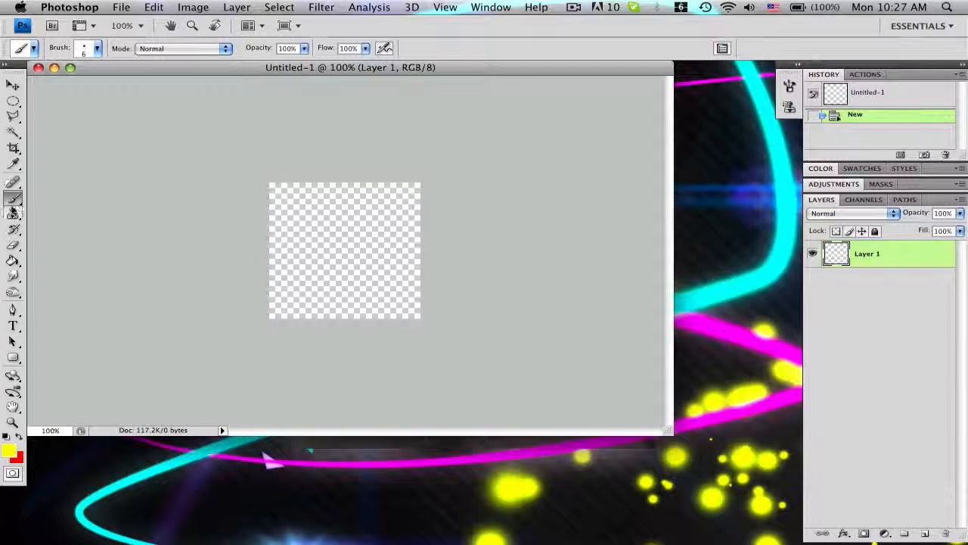
# Step: Outline a jagged, 7-like shape on the transparent canvas as a closed selection with the Polygonal Lasso
pyautogui.click(15, 118)
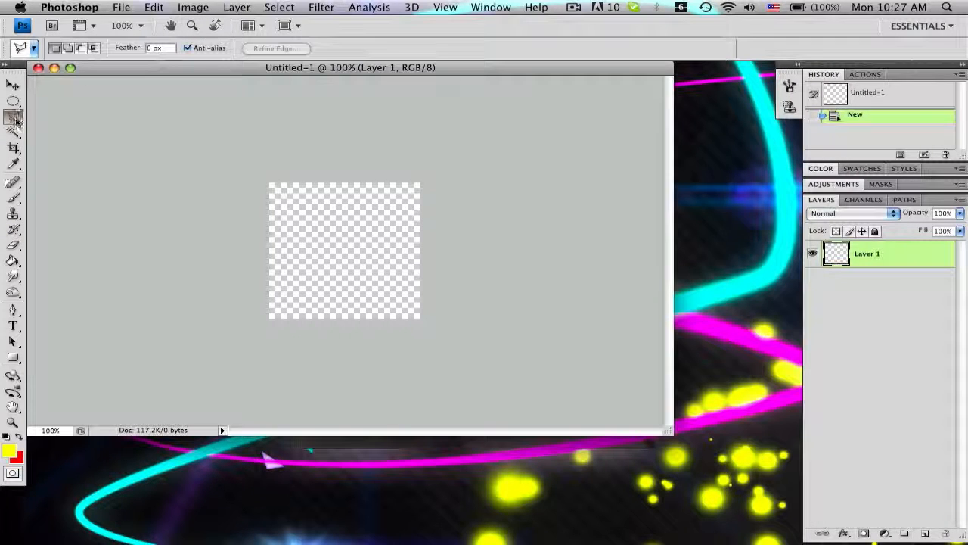
pyautogui.click(15, 119)
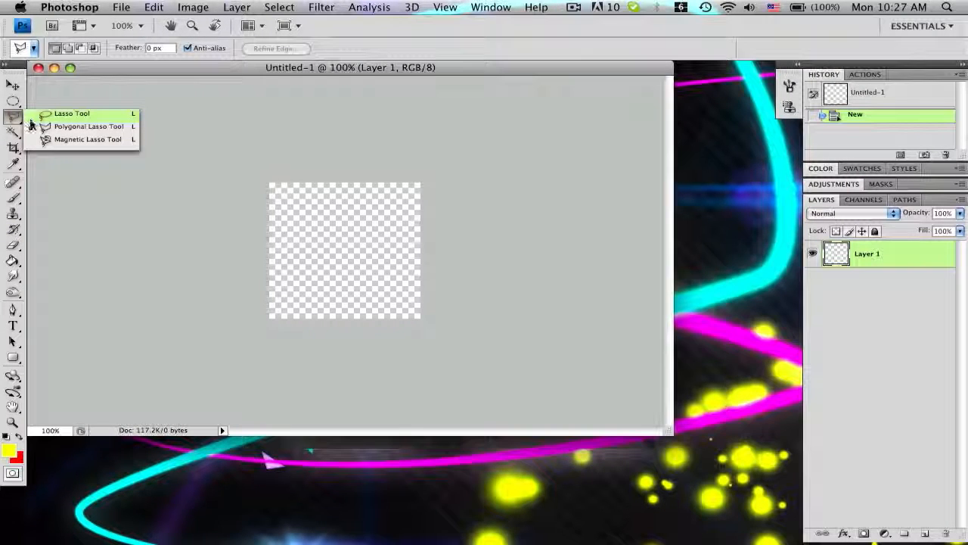
pyautogui.click(13, 122)
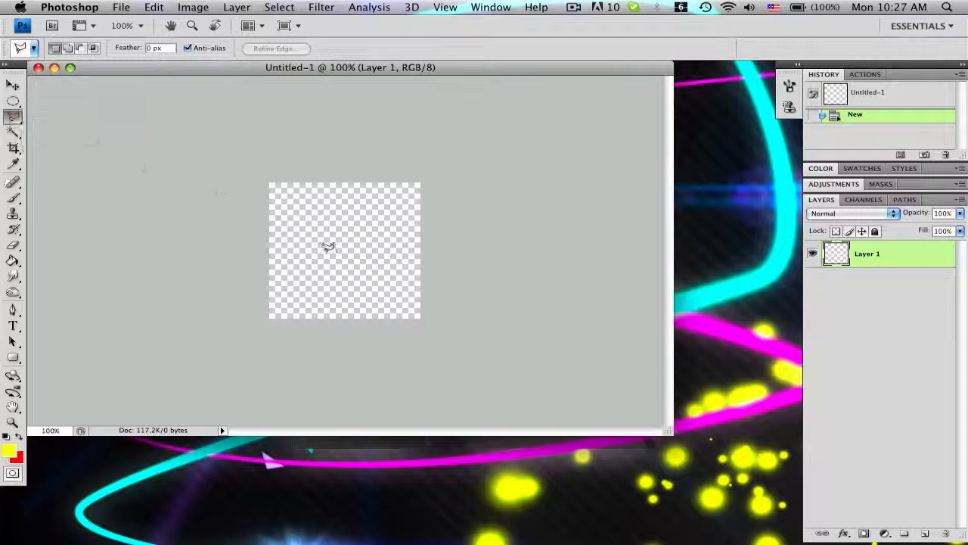
pyautogui.click(285, 211)
pyautogui.click(380, 226)
pyautogui.click(314, 293)
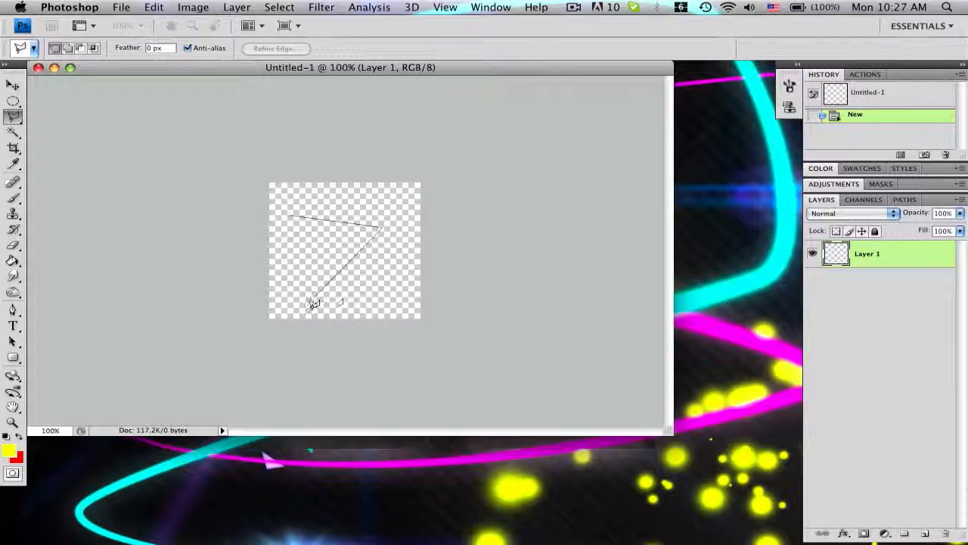
pyautogui.click(279, 291)
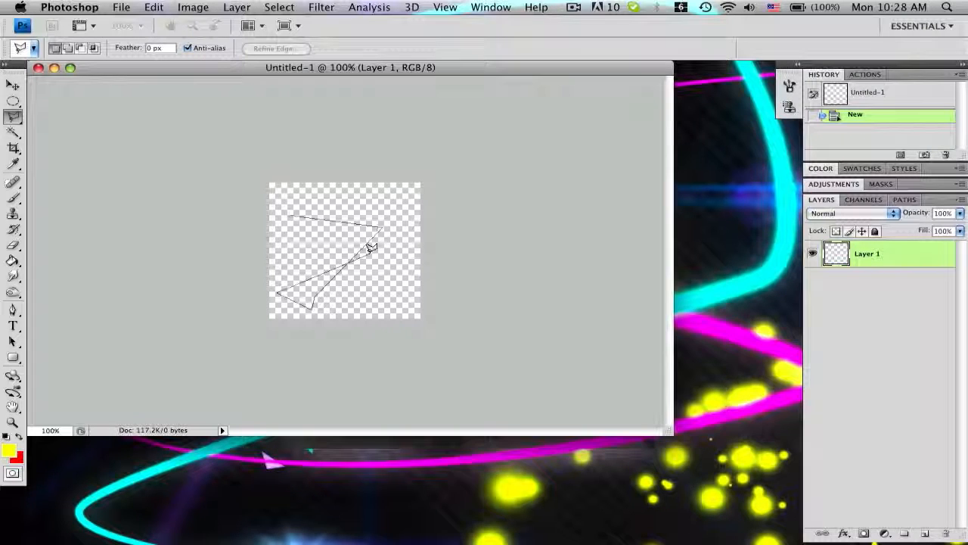
pyautogui.click(335, 246)
pyautogui.click(300, 227)
pyautogui.click(285, 243)
pyautogui.click(279, 237)
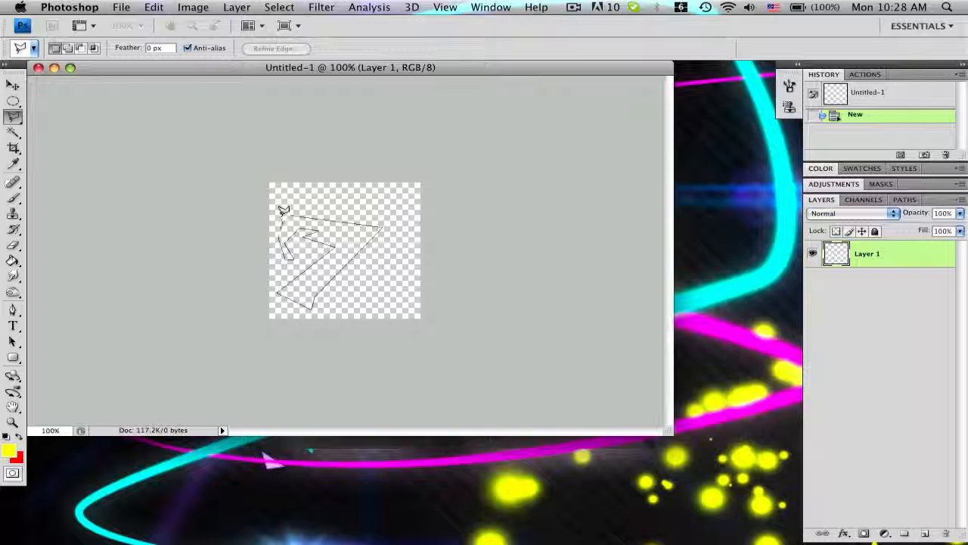
pyautogui.click(277, 194)
pyautogui.click(290, 216)
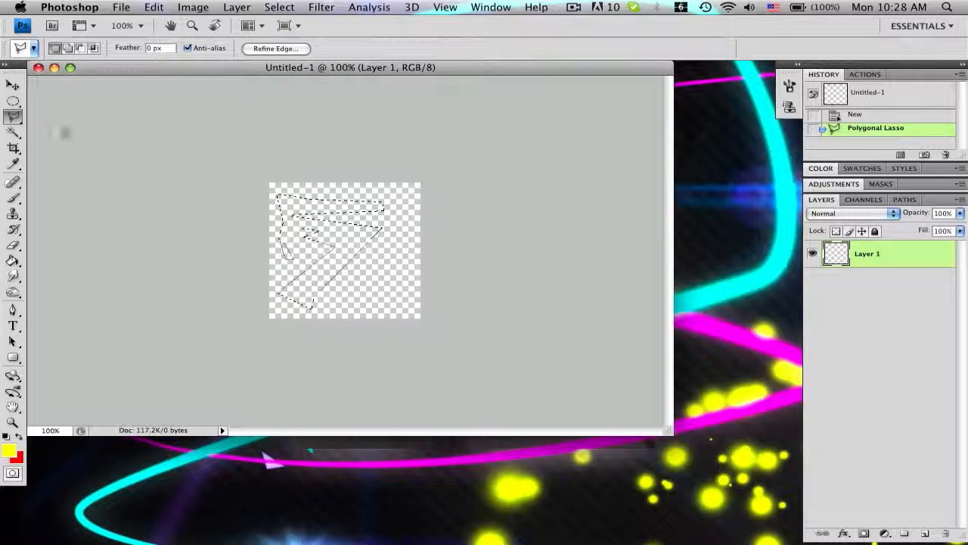
# Step: Shift the selection toward the middle of the canvas and fill it with the default black foreground colour
pyautogui.click(13, 101)
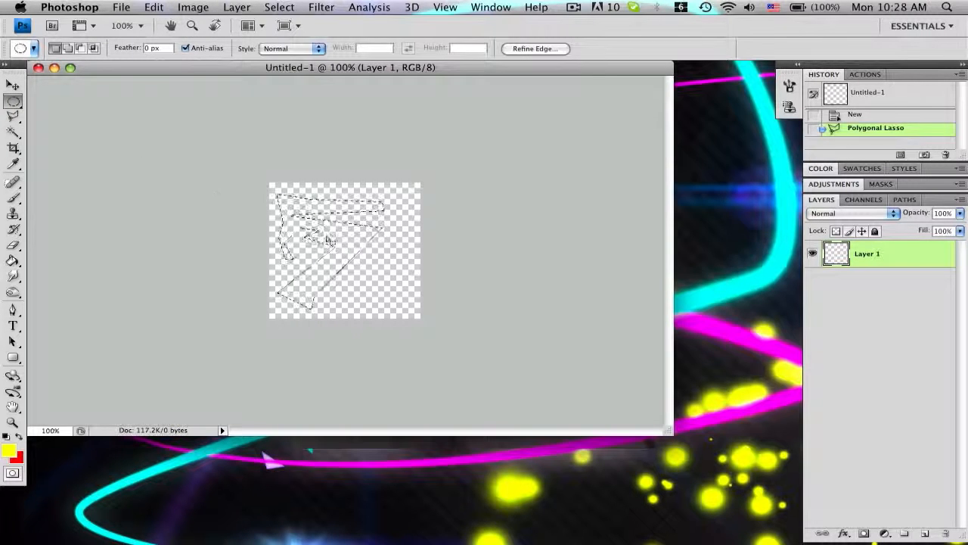
pyautogui.moveTo(348, 240); pyautogui.dragTo(350, 242)
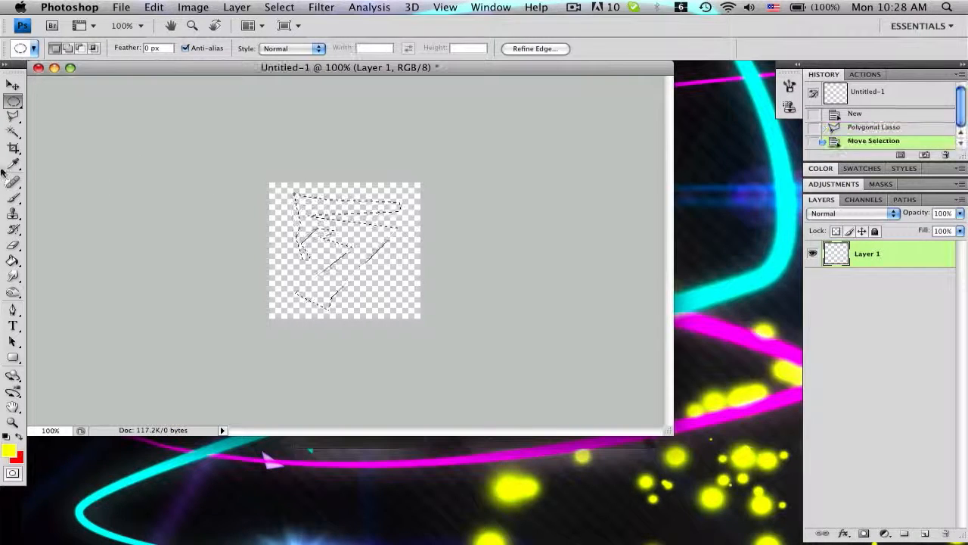
pyautogui.click(13, 261)
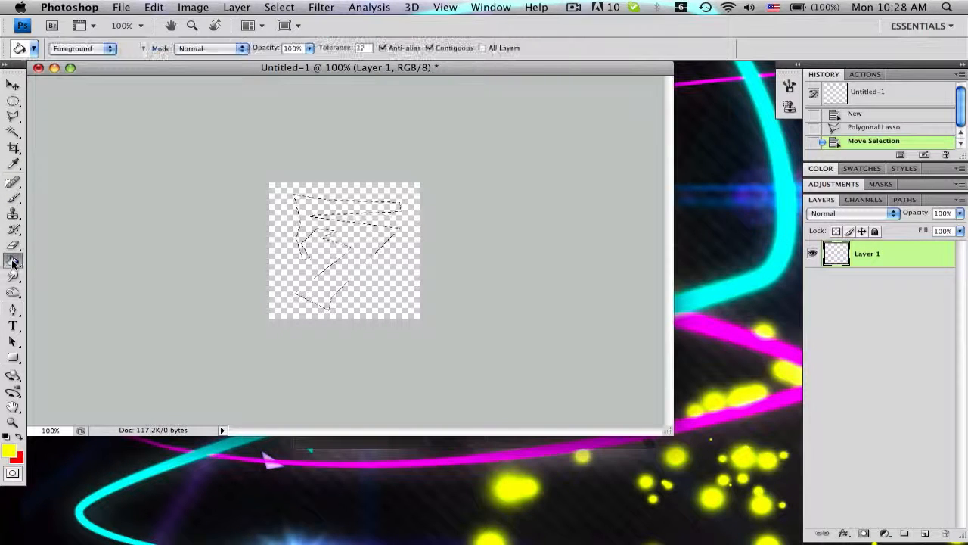
pyautogui.click(5, 438)
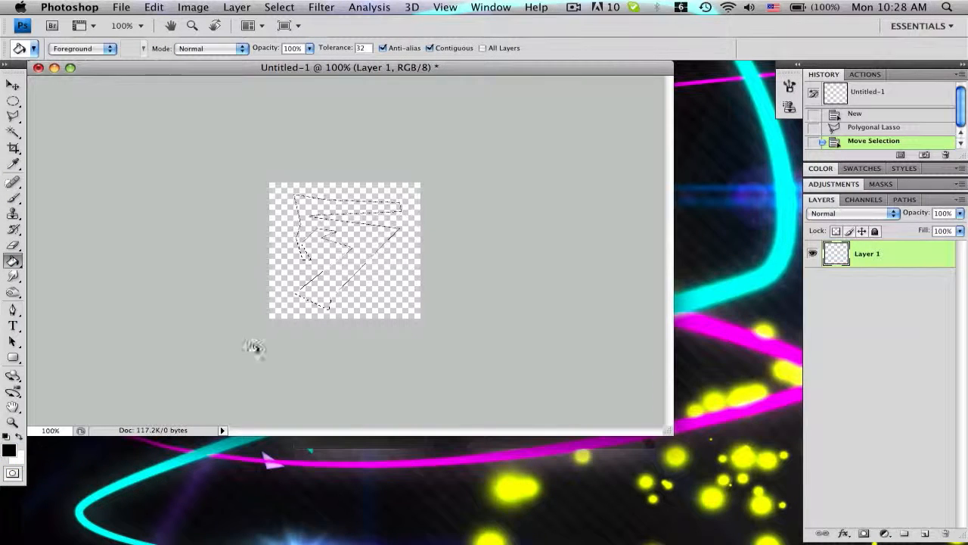
pyautogui.click(328, 271)
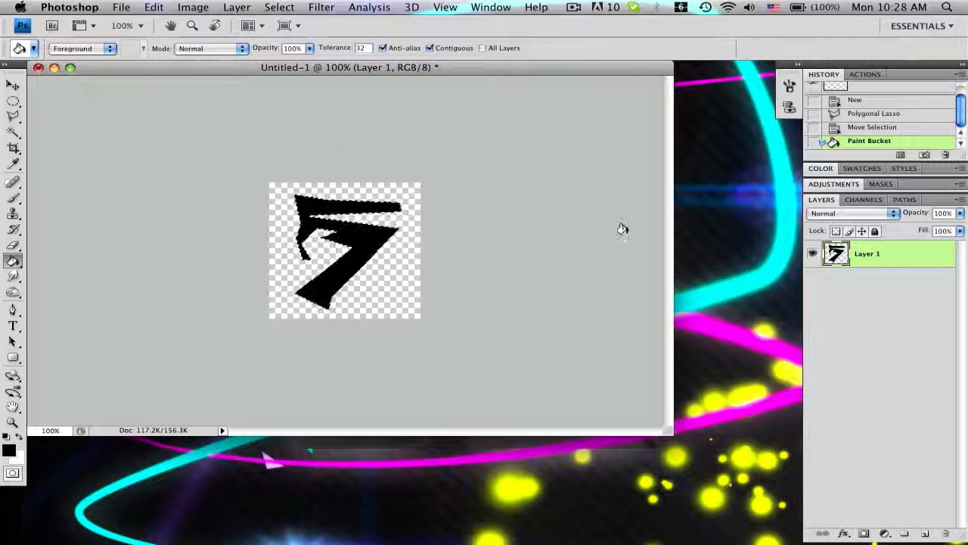
# Step: Open the blending options of Layer 1 and enable only the Inner Glow effect
pyautogui.rightClick(895, 259)
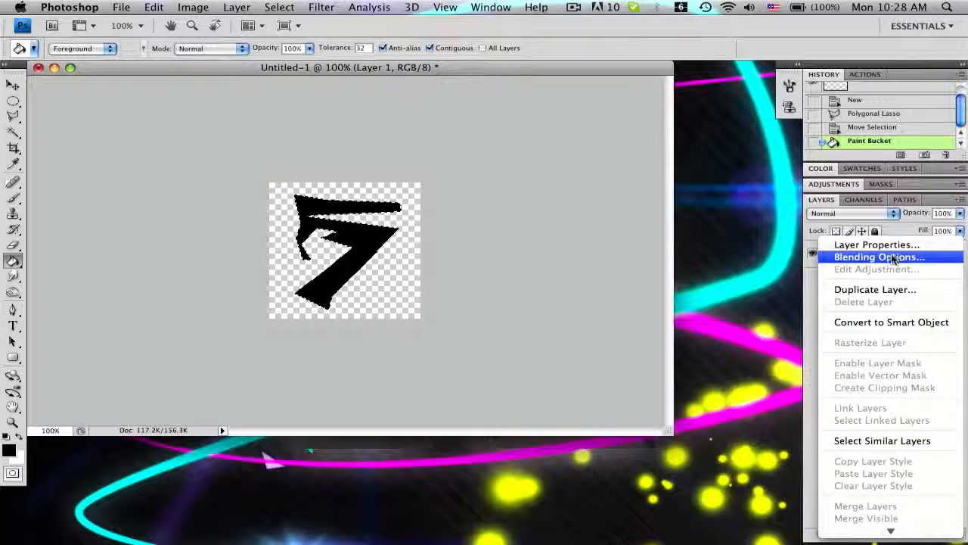
pyautogui.click(885, 255)
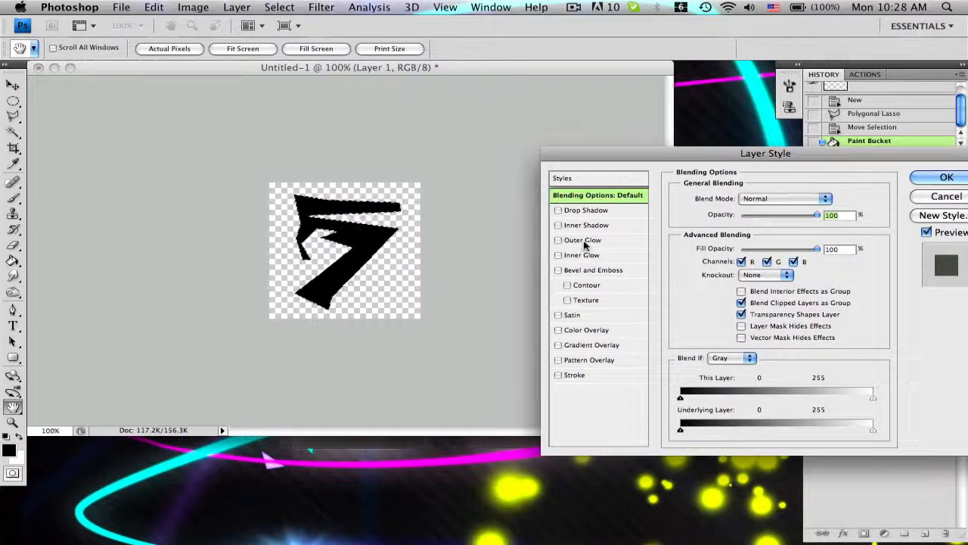
pyautogui.click(584, 239)
pyautogui.click(586, 255)
pyautogui.click(558, 240)
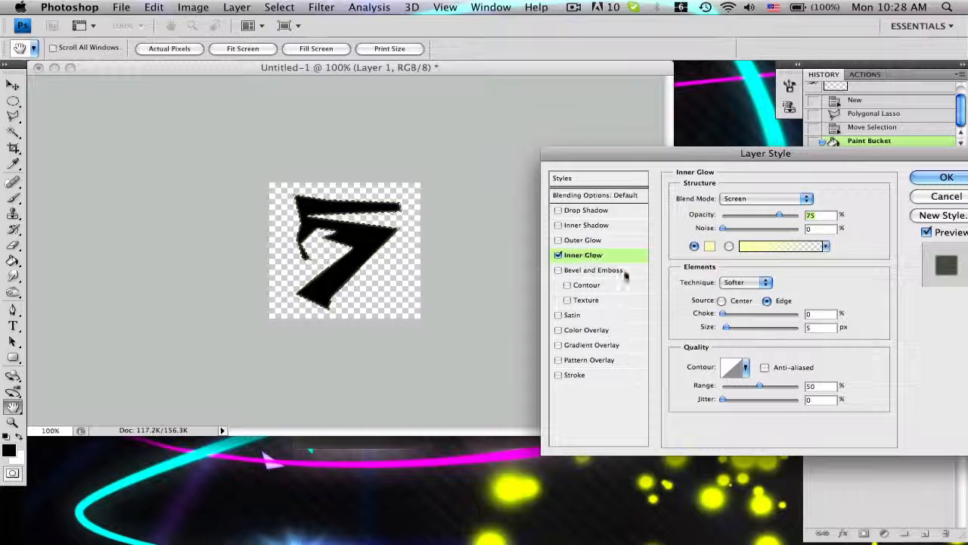
# Step: Set the inner glow colour to yellow, ffff00
pyautogui.click(713, 246)
pyautogui.moveTo(473, 173); pyautogui.dragTo(393, 122)
pyautogui.moveTo(638, 153); pyautogui.dragTo(632, 140)
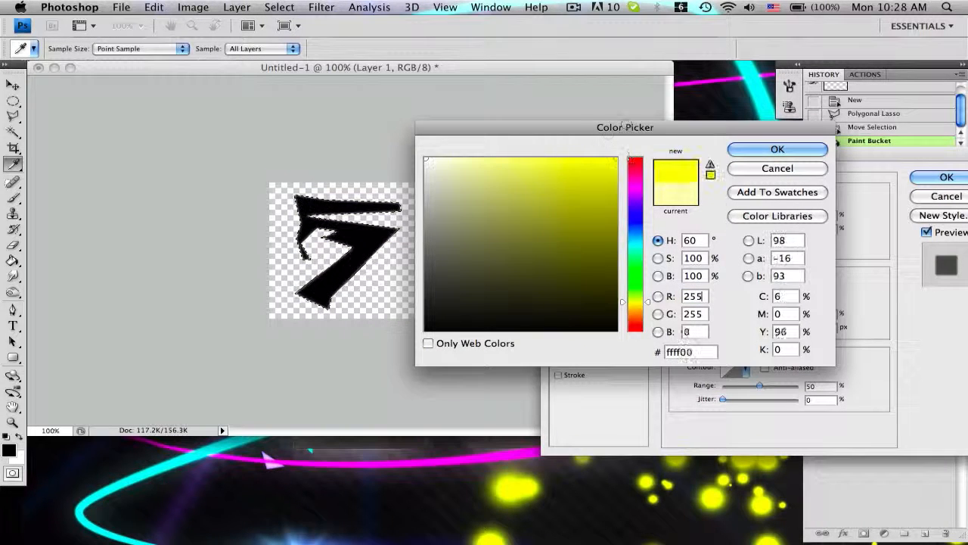
pyautogui.click(777, 149)
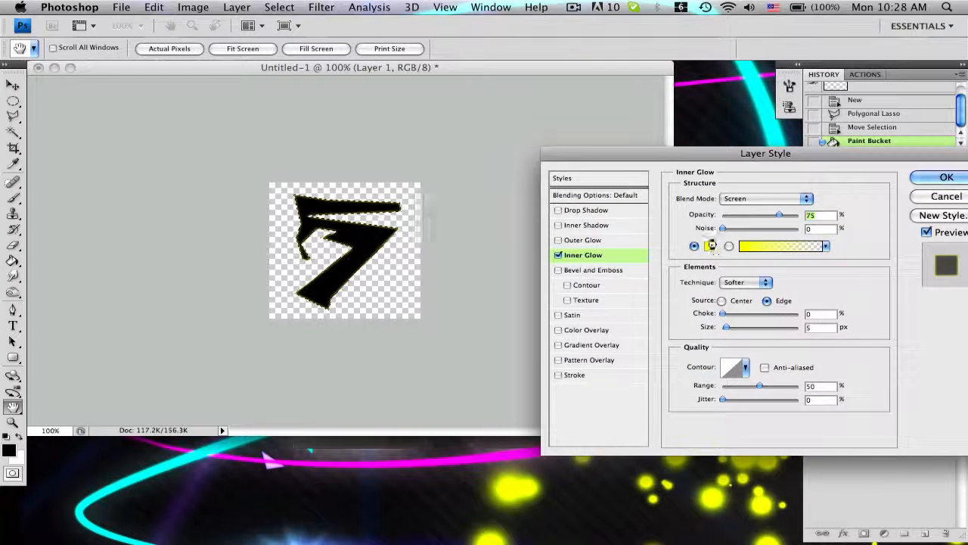
# Step: Change the inner glow to white with 43% opacity, Edge source and 29 px size, and apply the layer style
pyautogui.click(712, 246)
pyautogui.click(756, 150)
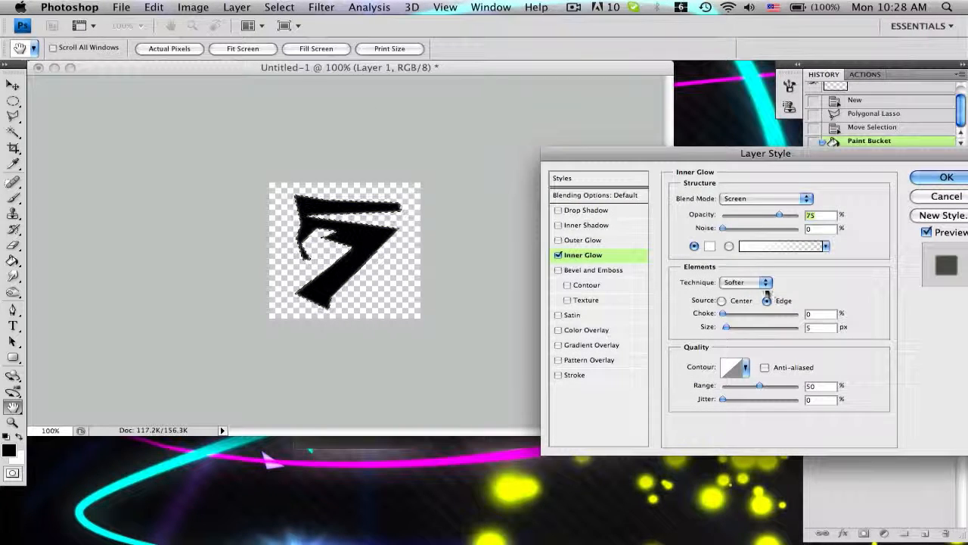
pyautogui.moveTo(731, 326); pyautogui.dragTo(735, 326)
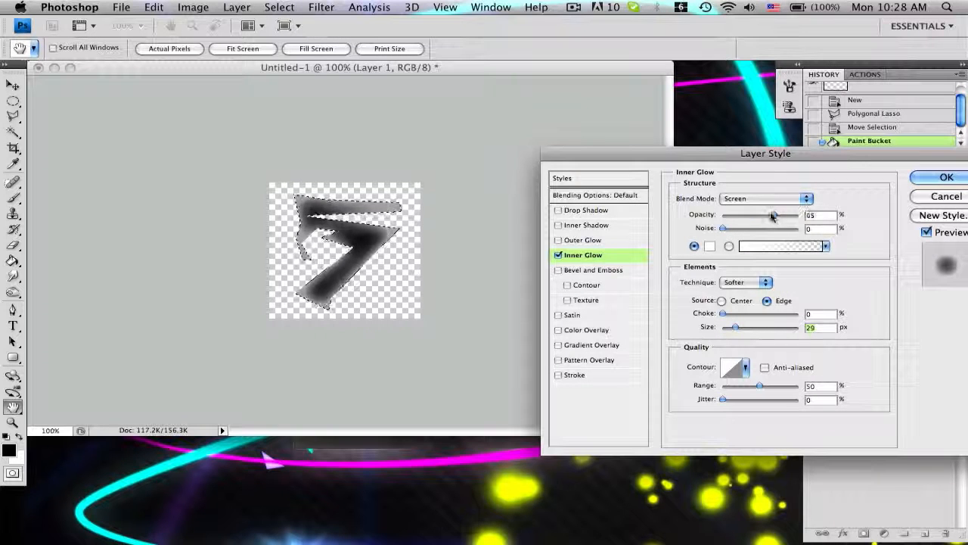
pyautogui.moveTo(771, 216); pyautogui.dragTo(755, 216)
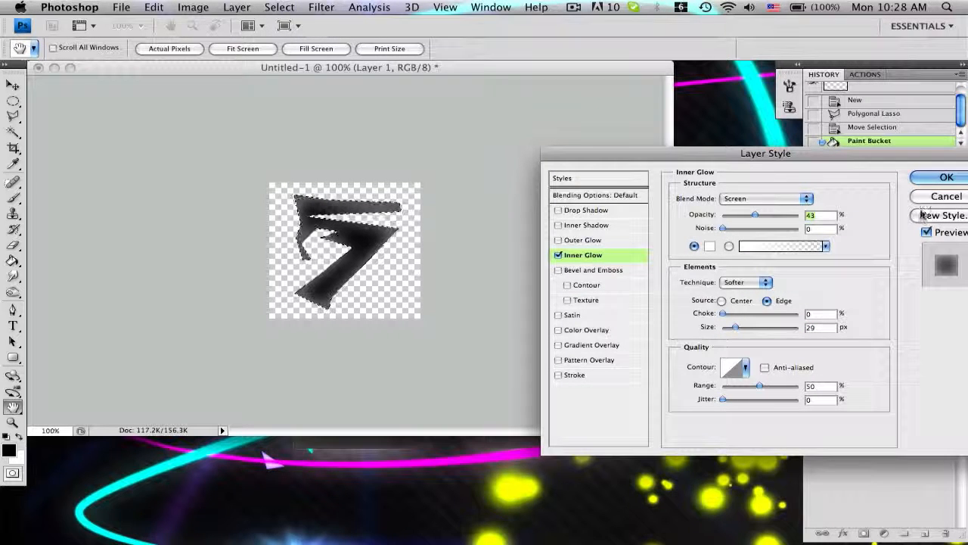
pyautogui.click(723, 301)
pyautogui.click(767, 301)
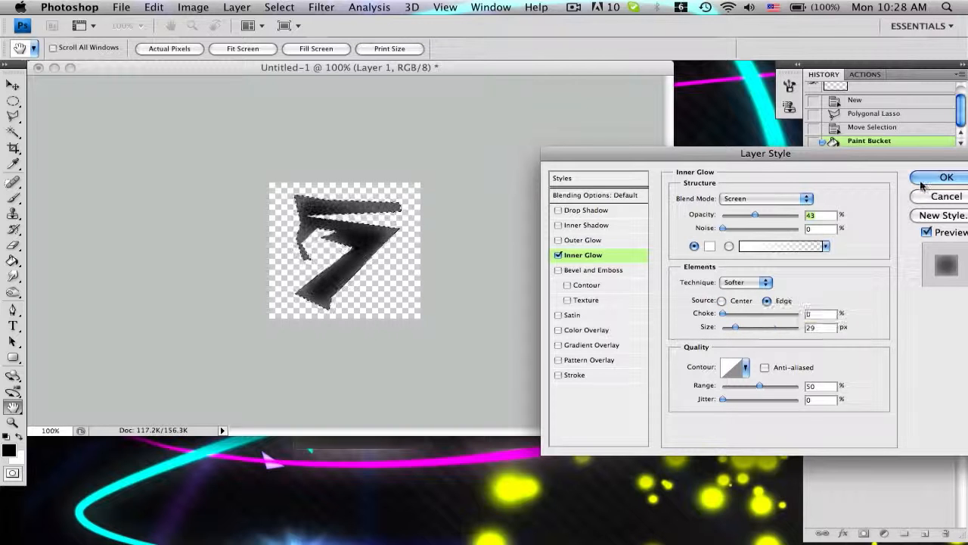
pyautogui.click(947, 177)
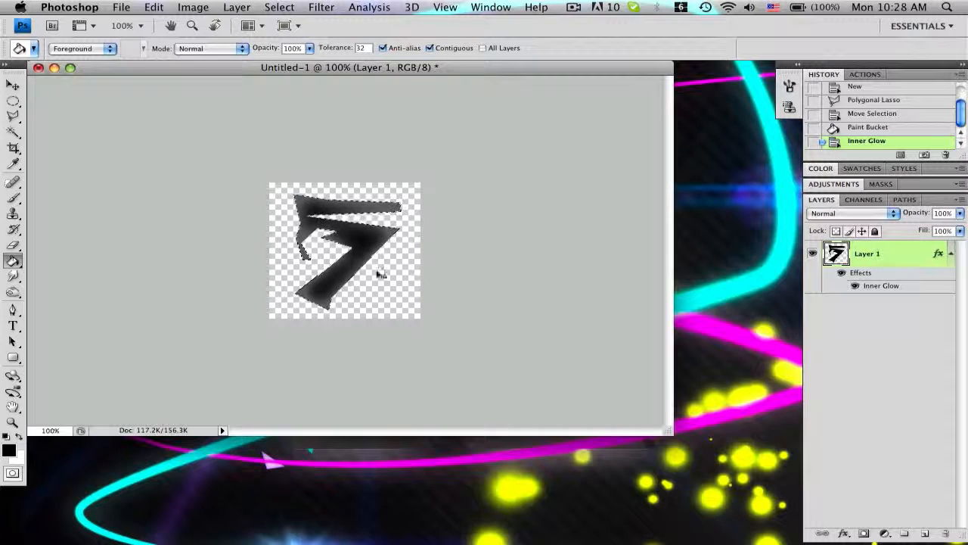
# Step: Deselect the filled shape and collapse the effects list of Layer 1
pyautogui.press('super+d')
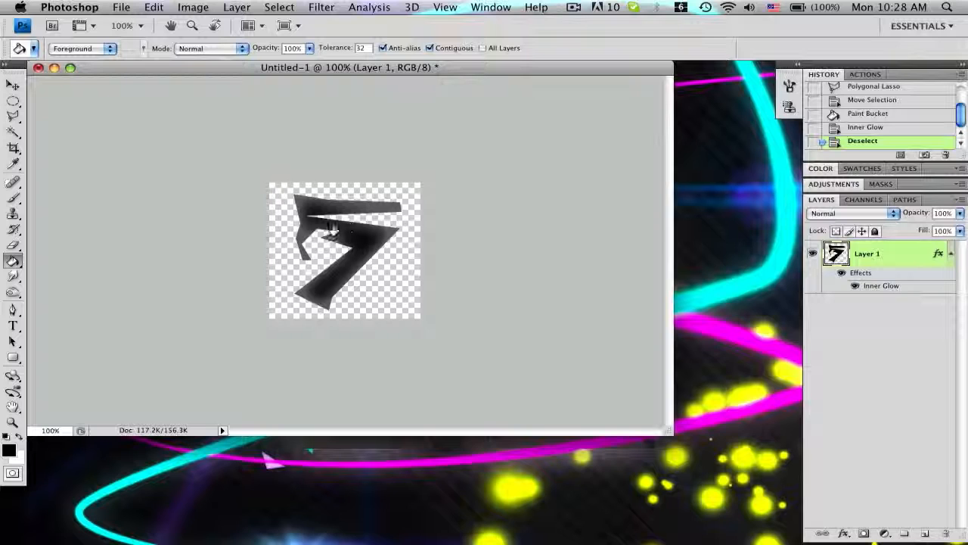
pyautogui.click(279, 7)
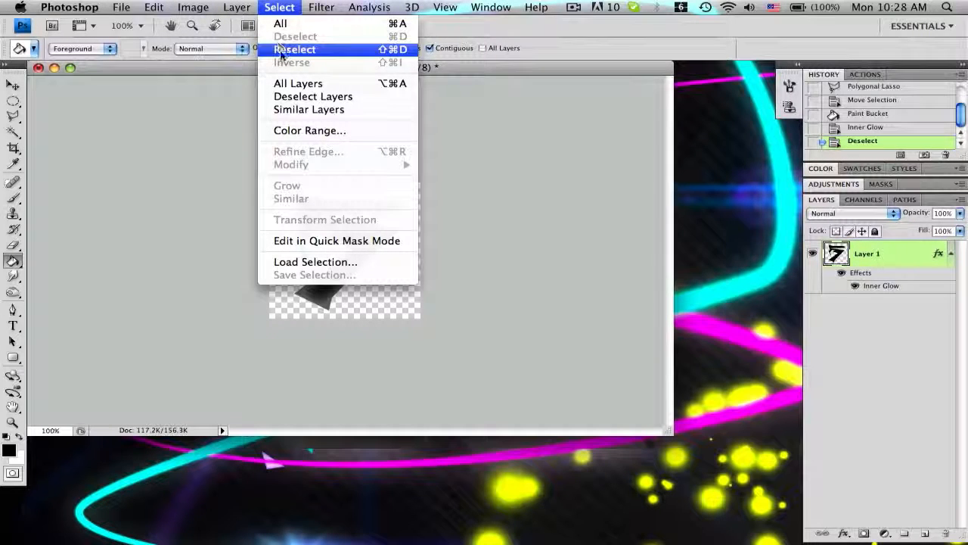
pyautogui.click(917, 302)
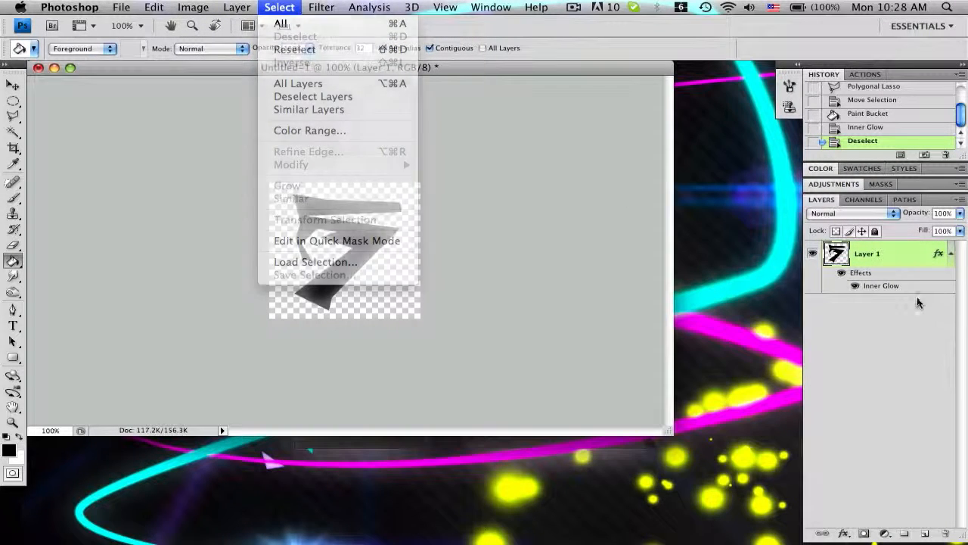
pyautogui.click(950, 254)
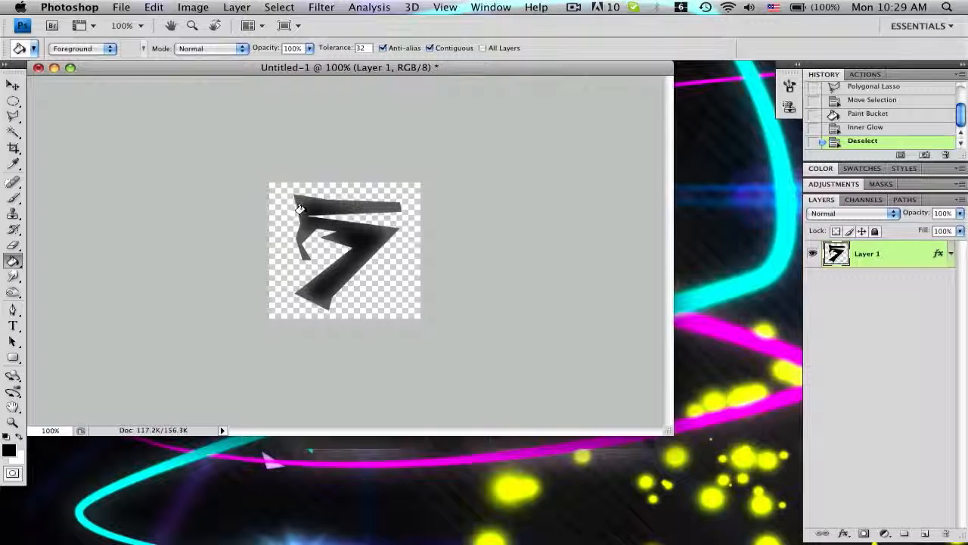
# Step: Switch to the Brush tool and define the drawn shape as a brush preset named "random shape"
pyautogui.click(13, 198)
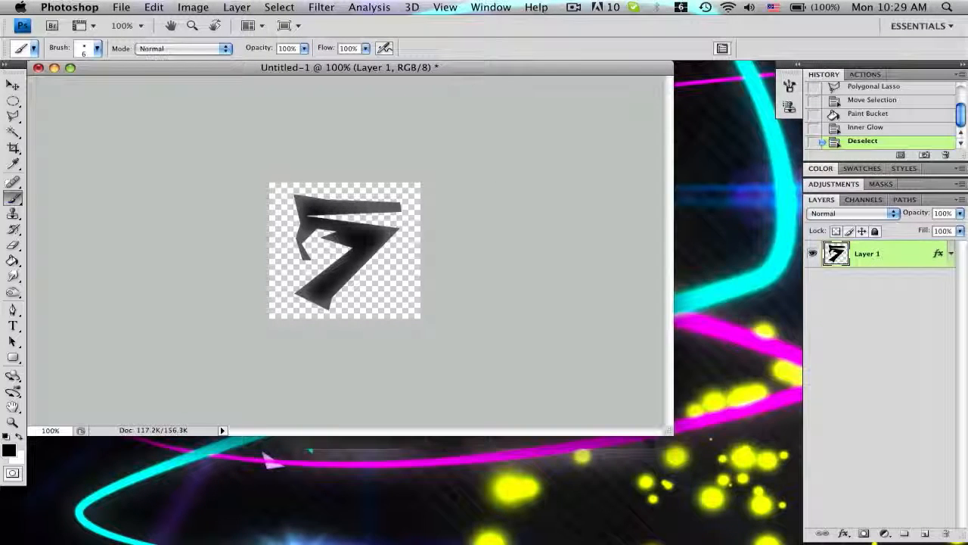
pyautogui.click(789, 86)
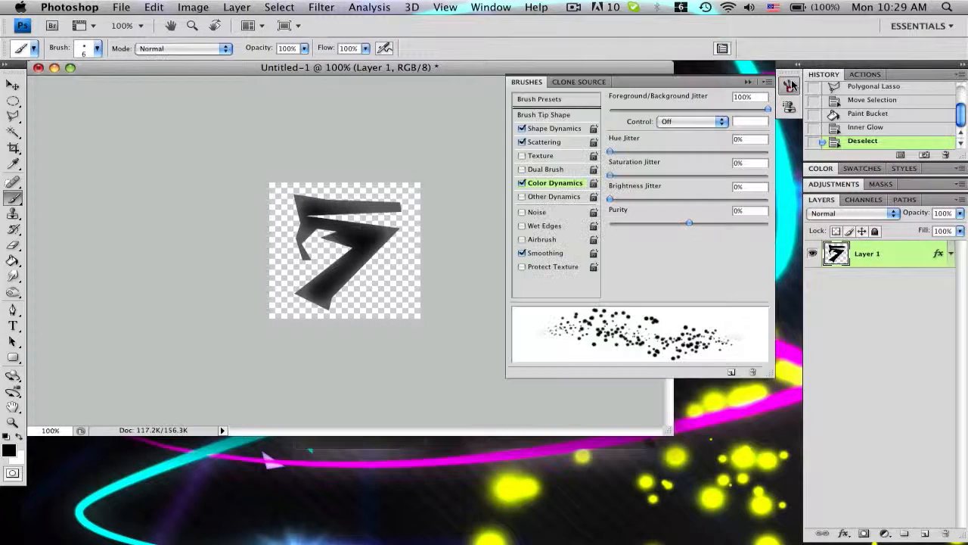
pyautogui.click(750, 81)
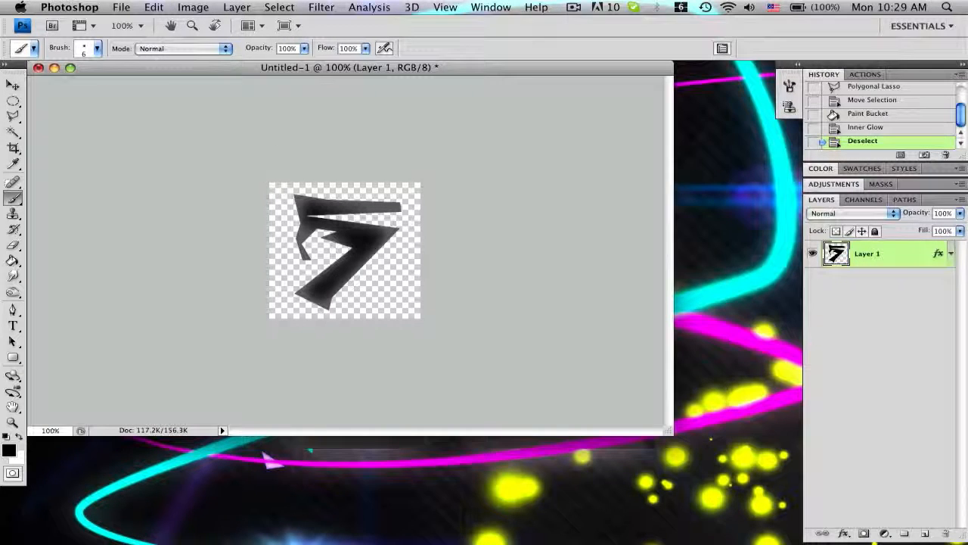
pyautogui.click(156, 7)
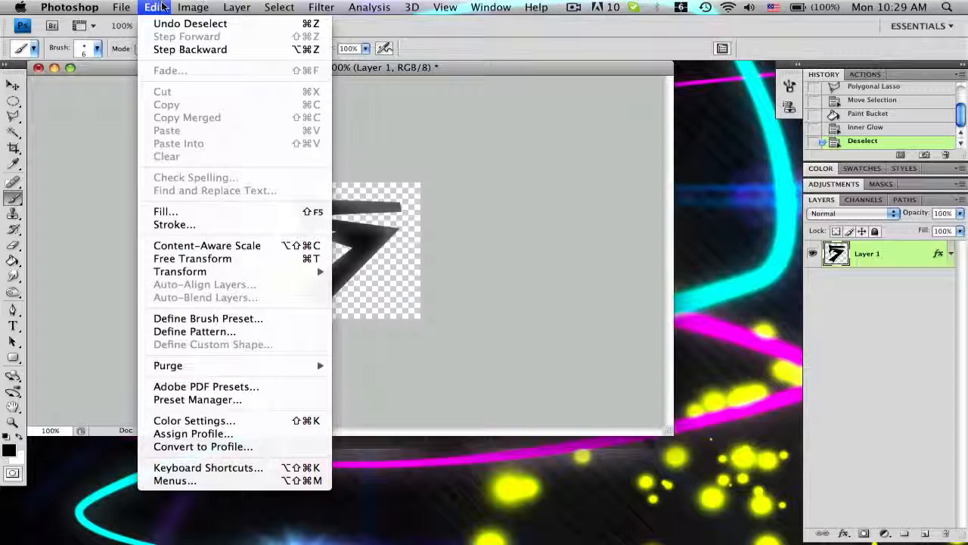
pyautogui.click(227, 319)
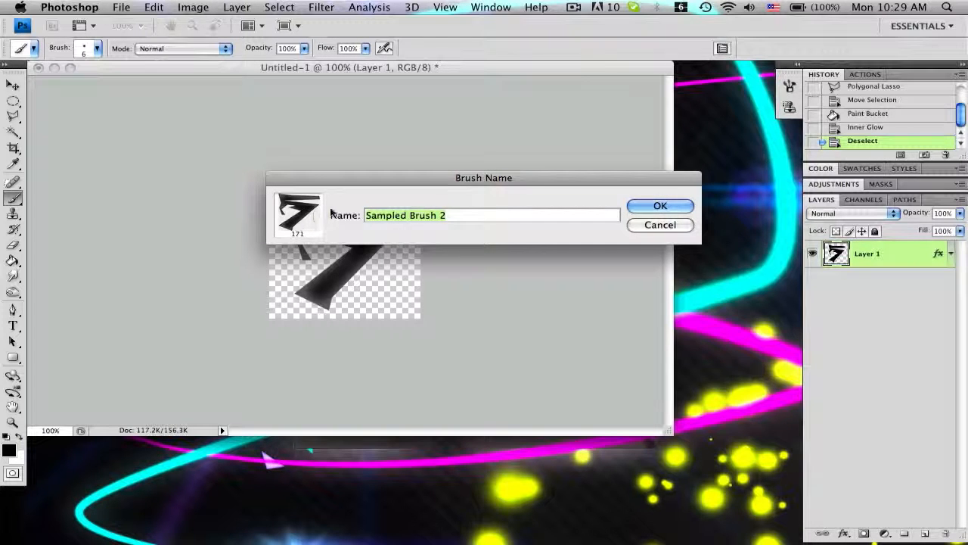
pyautogui.write('ra')
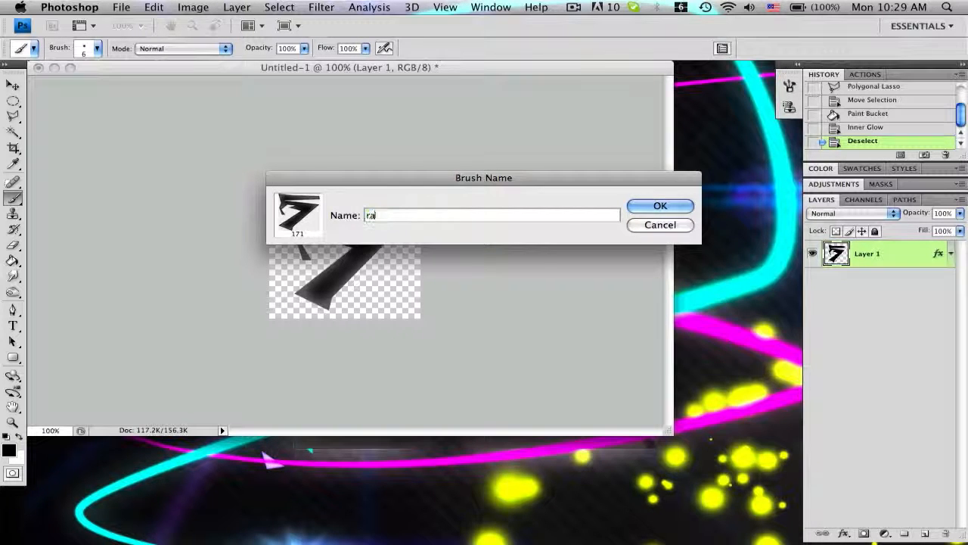
pyautogui.write('ndom shape')
pyautogui.press('Return')
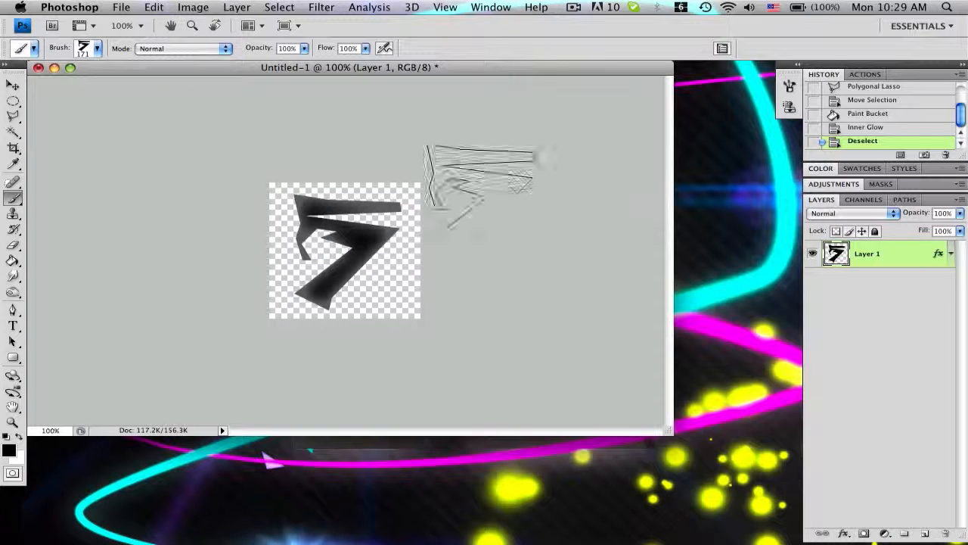
# Step: Test the random shape brush by stamping it three times over the artwork on the canvas
pyautogui.click(379, 262)
pyautogui.click(315, 242)
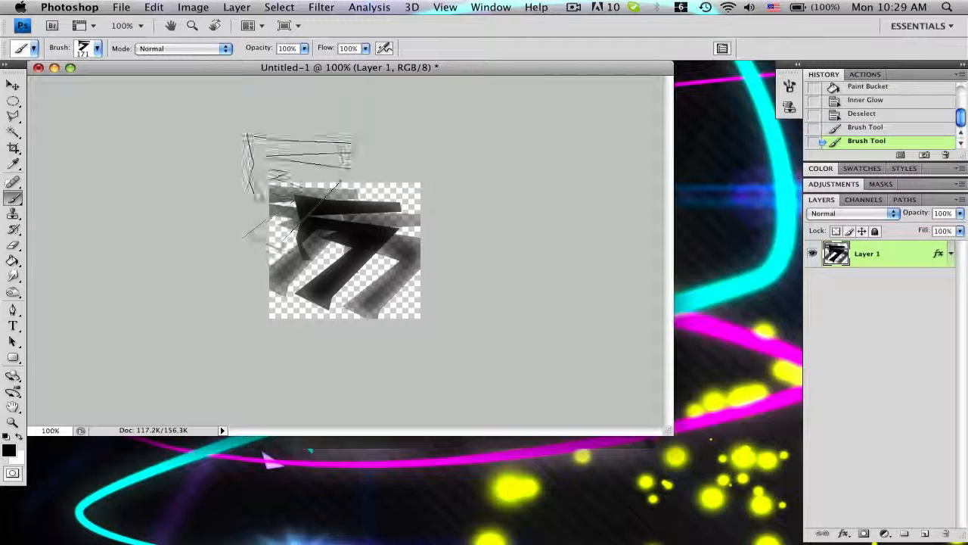
pyautogui.click(369, 236)
pyautogui.scroll(5, 918, 133)
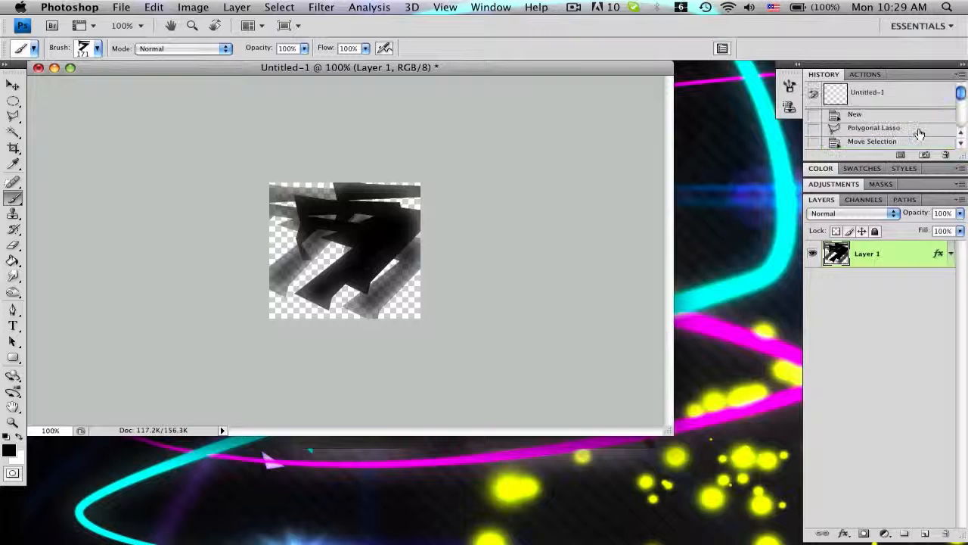
# Step: Revert the document to its initial New history state, discarding the drawn shape and all test stamps
pyautogui.click(863, 114)
pyautogui.moveTo(550, 150)
pyautogui.mouseDown()
pyautogui.moveTo(321, 227)
pyautogui.moveTo(378, 265)
pyautogui.moveTo(253, 280)
pyautogui.moveTo(371, 227)
pyautogui.moveTo(421, 187)
pyautogui.mouseUp()
pyautogui.click(889, 115)
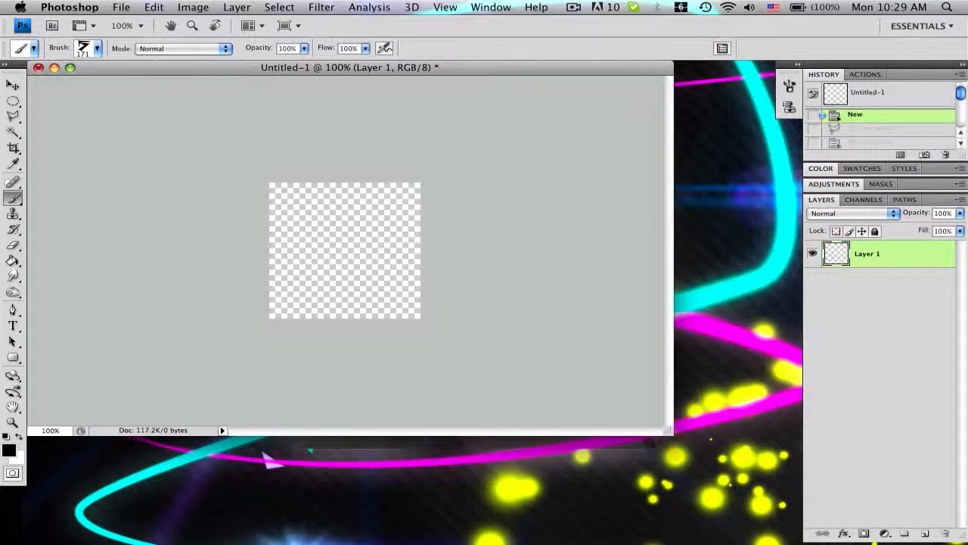
# Step: Test the random shape brush on the empty canvas with freehand strokes and a single stamp, undoing each one
pyautogui.moveTo(257, 269)
pyautogui.mouseDown()
pyautogui.moveTo(307, 303)
pyautogui.moveTo(406, 162)
pyautogui.mouseUp()
pyautogui.press('super+z')
pyautogui.moveTo(397, 251); pyautogui.dragTo(369, 153)
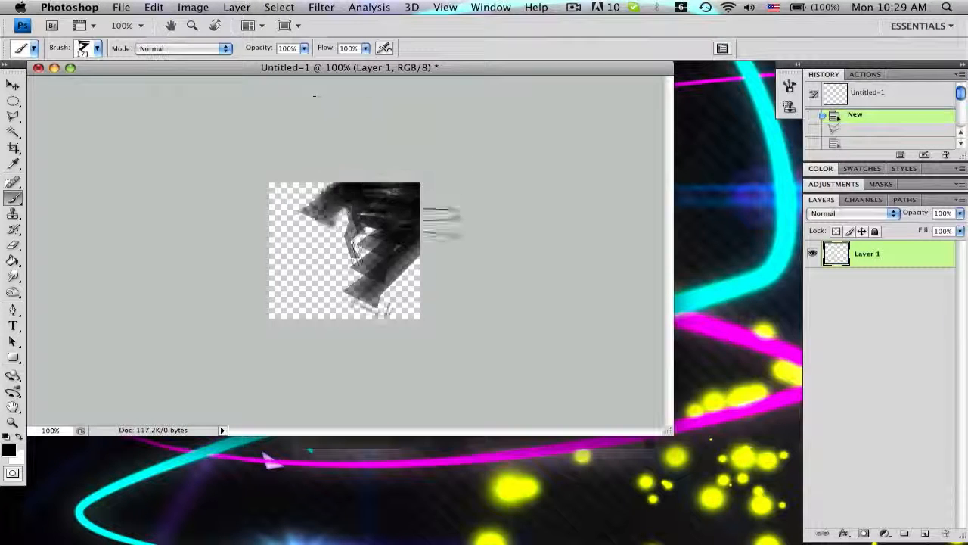
pyautogui.moveTo(314, 95); pyautogui.dragTo(306, 65)
pyautogui.press('super+z')
pyautogui.click(352, 250)
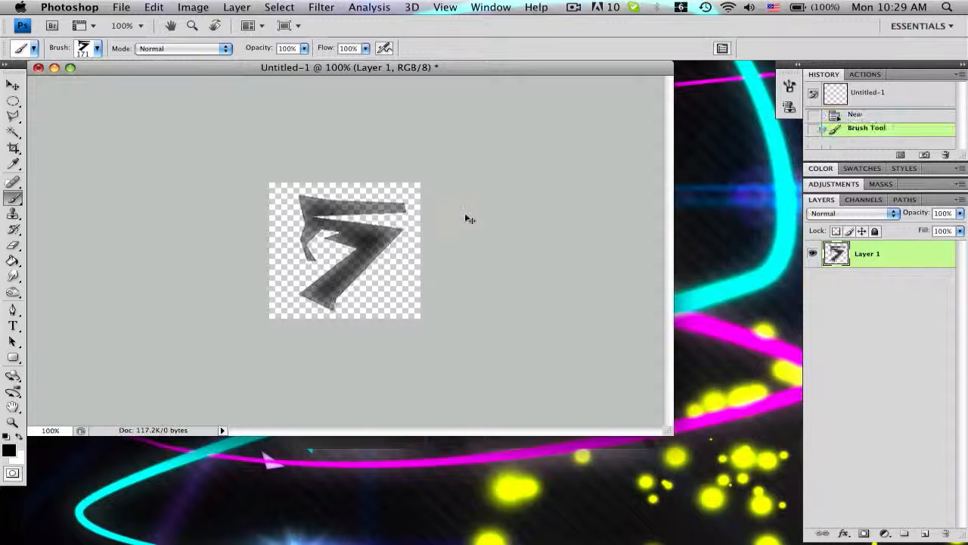
pyautogui.press('super+z')
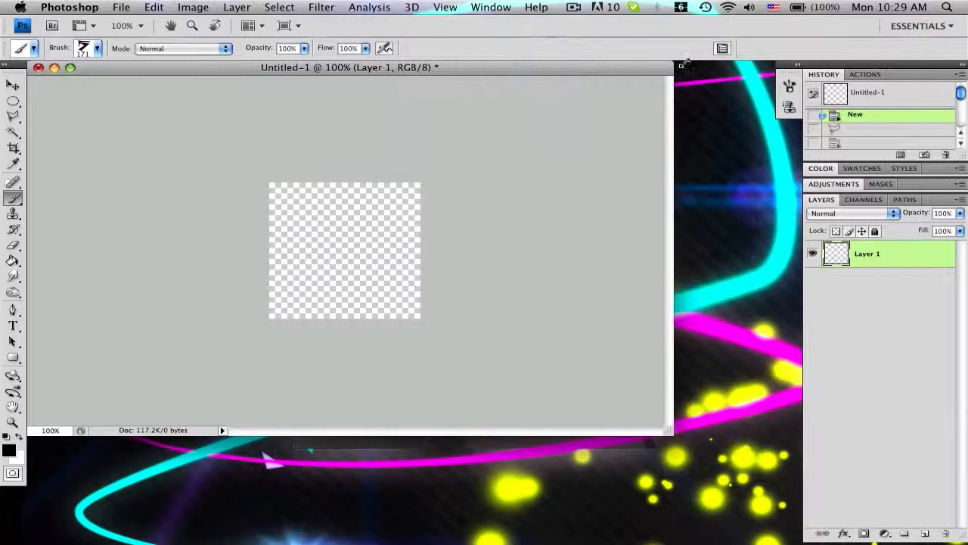
# Step: Enable Shape Dynamics for the random shape brush with size jitter and angle jitter both at 100%
pyautogui.click(723, 48)
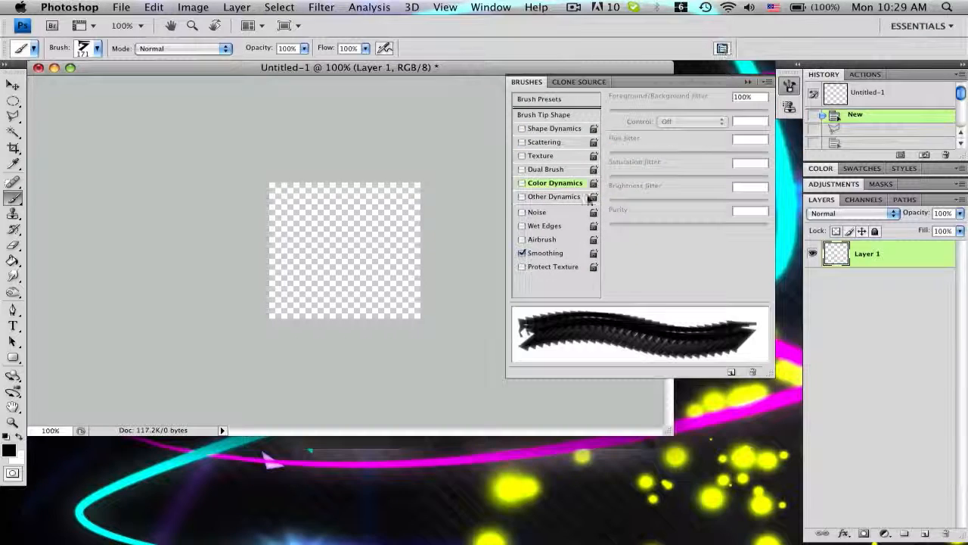
pyautogui.click(547, 129)
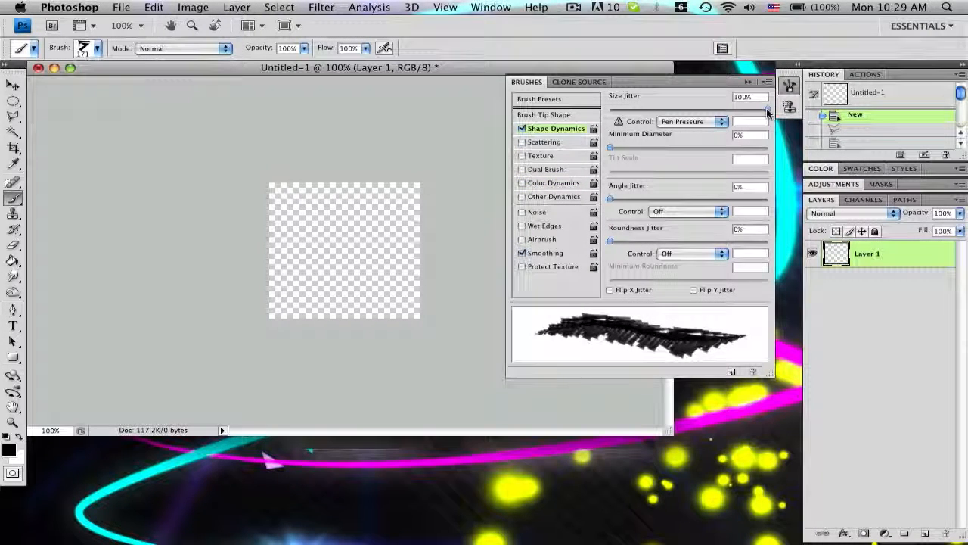
pyautogui.moveTo(767, 109)
pyautogui.mouseDown()
pyautogui.moveTo(683, 111)
pyautogui.moveTo(767, 110)
pyautogui.mouseUp()
pyautogui.moveTo(611, 199); pyautogui.dragTo(769, 199)
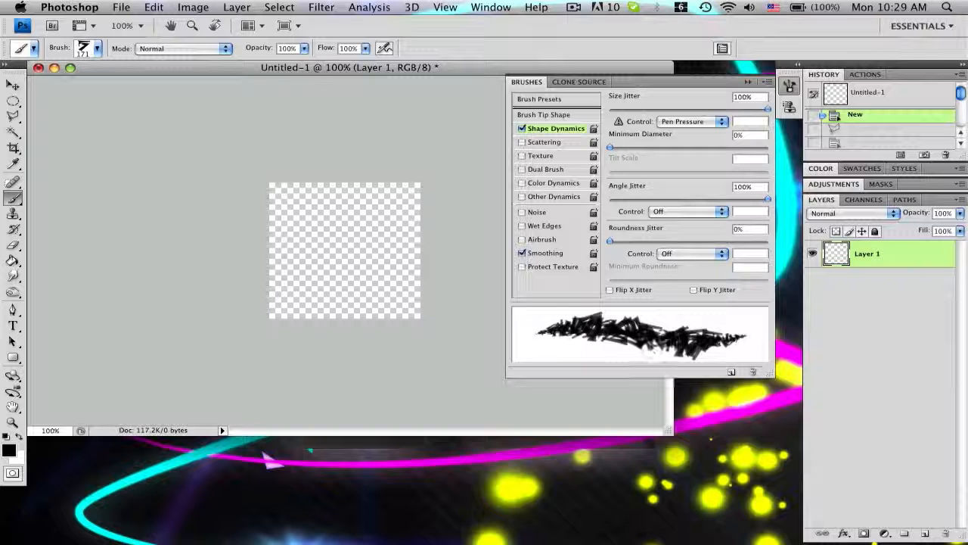
# Step: Enable 1000% Scattering without Both Axes and Color Dynamics with 100% foreground/background jitter for the brush, keeping Texture off
pyautogui.click(548, 143)
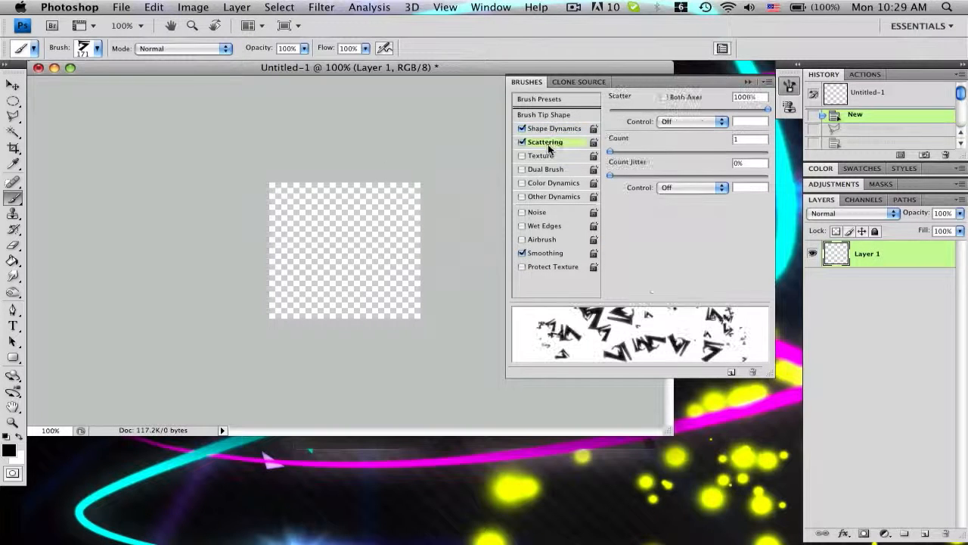
pyautogui.click(664, 97)
pyautogui.click(665, 98)
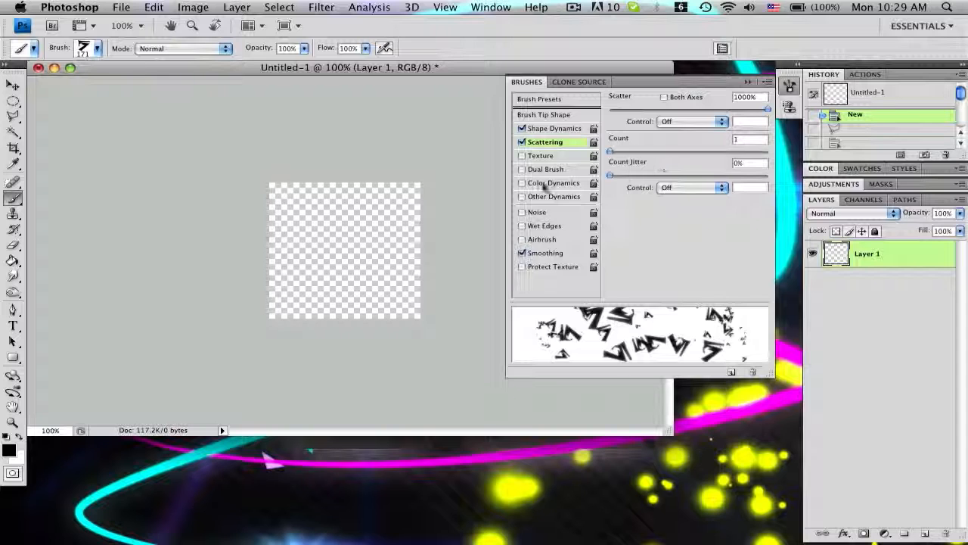
pyautogui.click(537, 155)
pyautogui.click(552, 183)
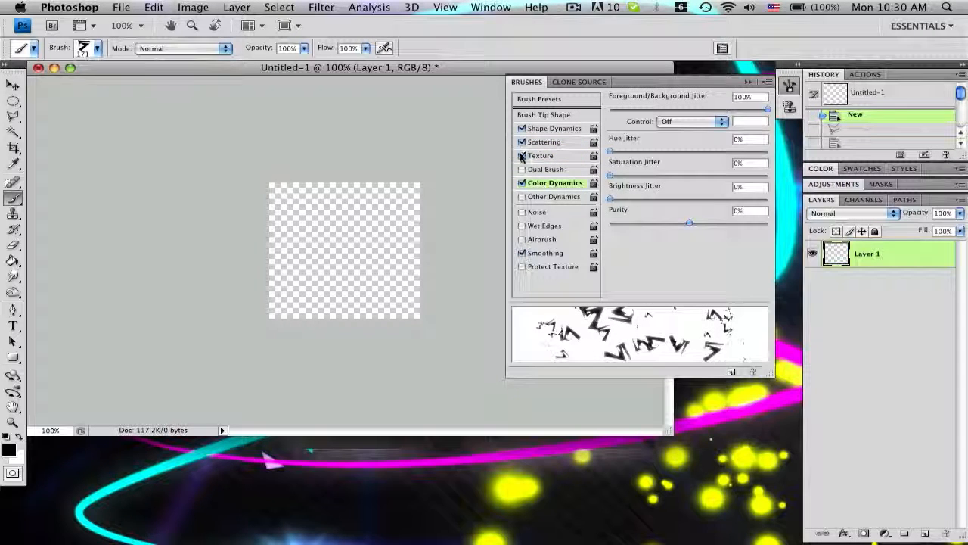
pyautogui.click(521, 156)
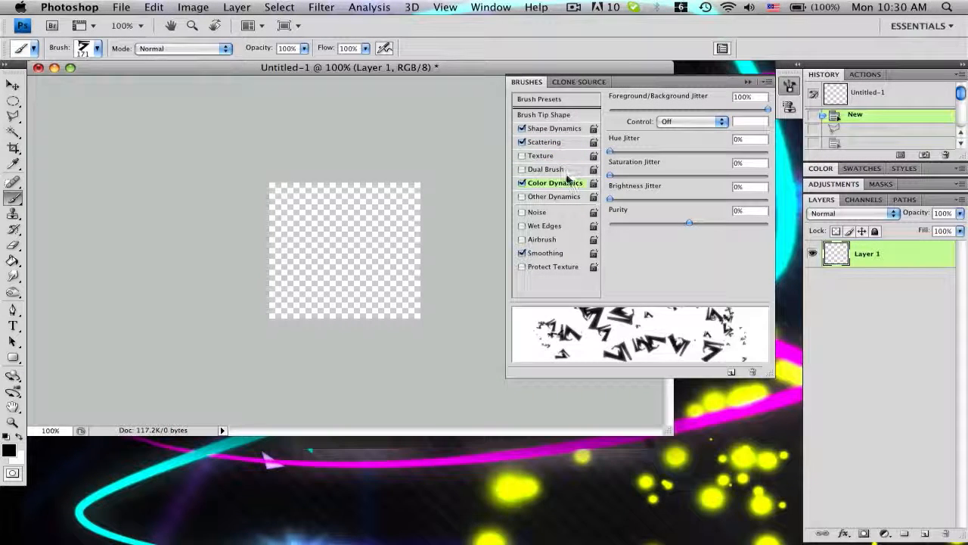
# Step: Set the foreground color to pure red (ff0000) by entering 255 for R
pyautogui.click(9, 450)
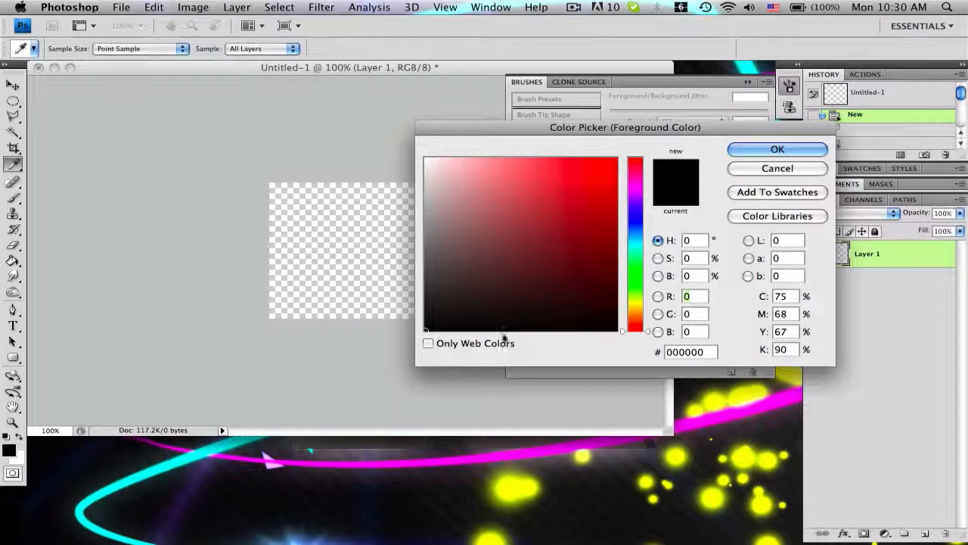
pyautogui.write('255')
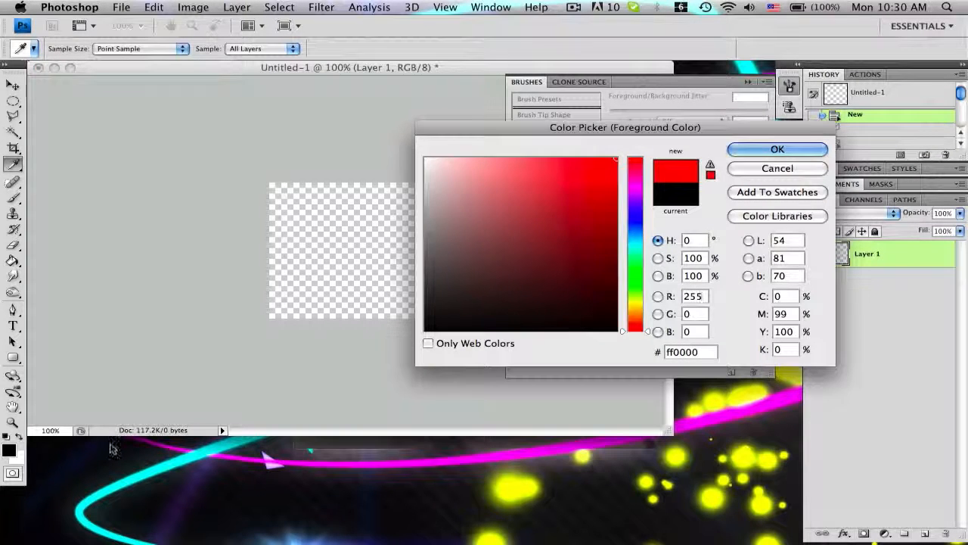
pyautogui.press('Return')
pyautogui.press('b')
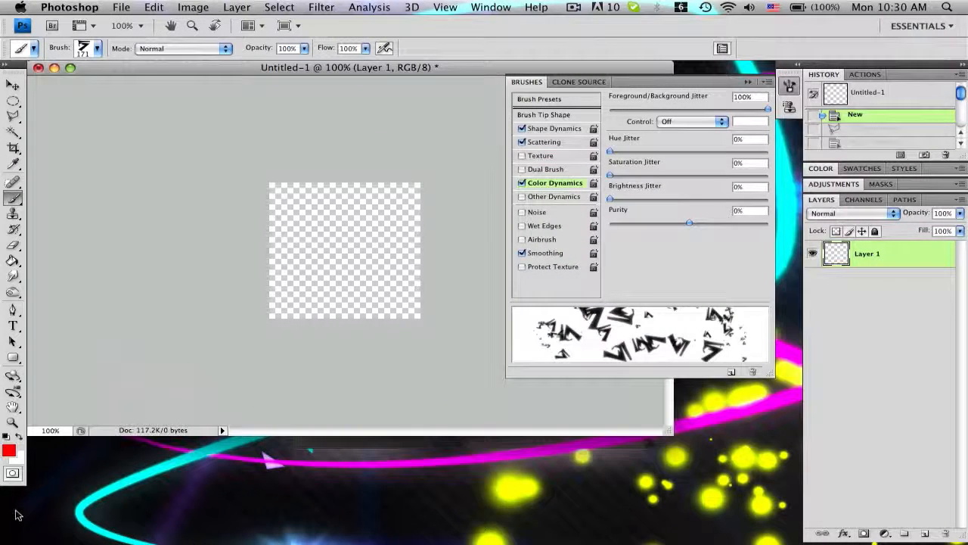
# Step: Set the background color to a fully saturated light blue
pyautogui.click(17, 458)
pyautogui.click(645, 307)
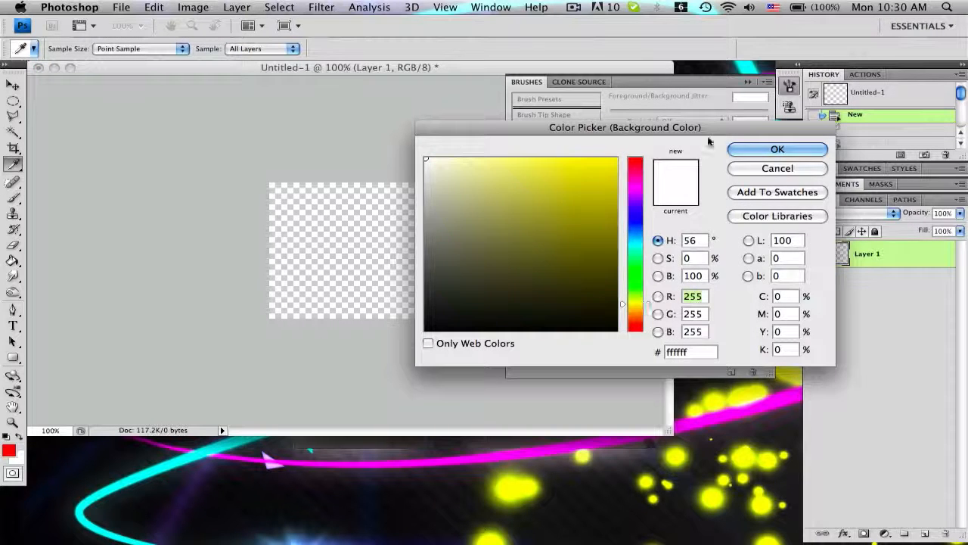
pyautogui.click(638, 158)
pyautogui.click(617, 158)
pyautogui.moveTo(636, 237)
pyautogui.mouseDown()
pyautogui.moveTo(636, 271)
pyautogui.moveTo(630, 237)
pyautogui.mouseUp()
pyautogui.click(733, 151)
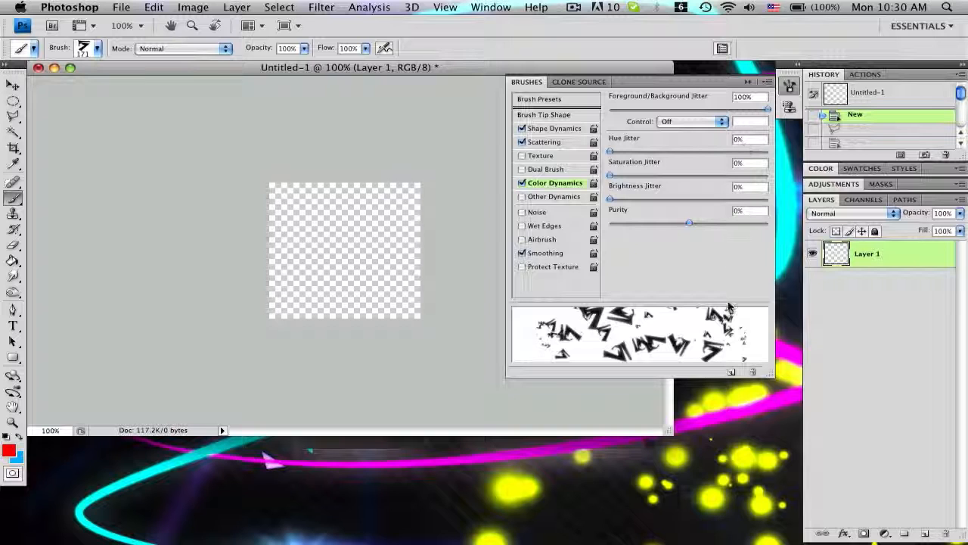
# Step: Reset the foreground and background to the default colors and fill Layer 1 with black using the Paint Bucket
pyautogui.click(13, 261)
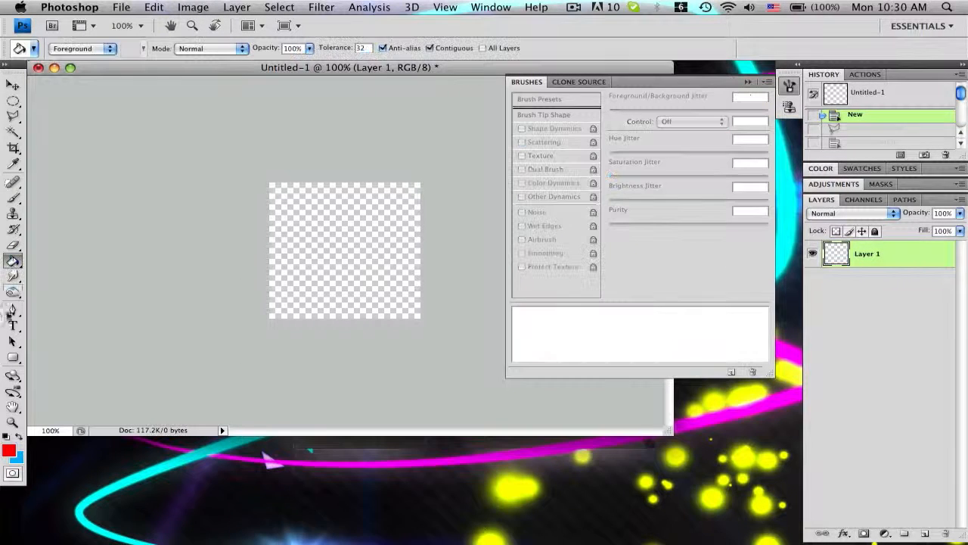
pyautogui.click(7, 437)
pyautogui.click(303, 261)
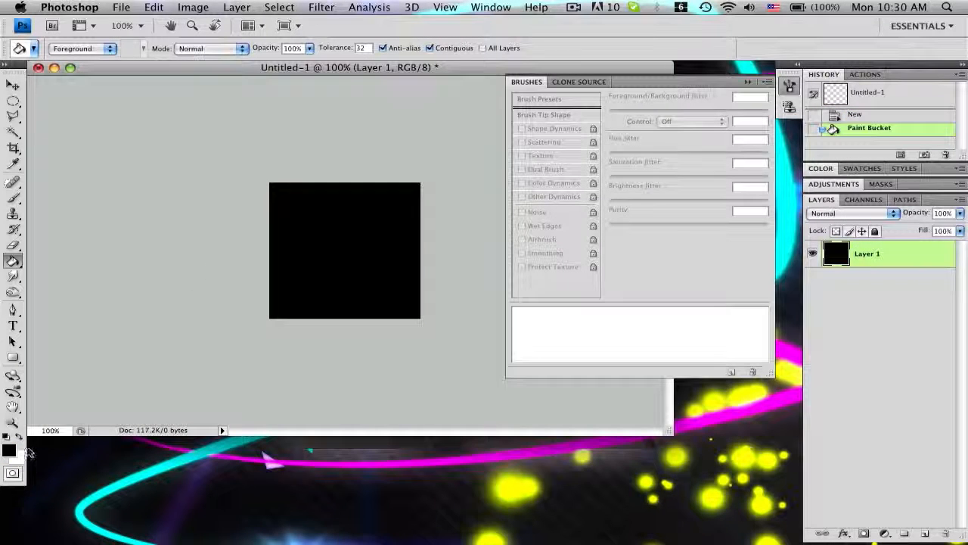
# Step: Set the foreground color to red with R 255 and the background color to bright cyan, and return to the Brush tool
pyautogui.click(9, 450)
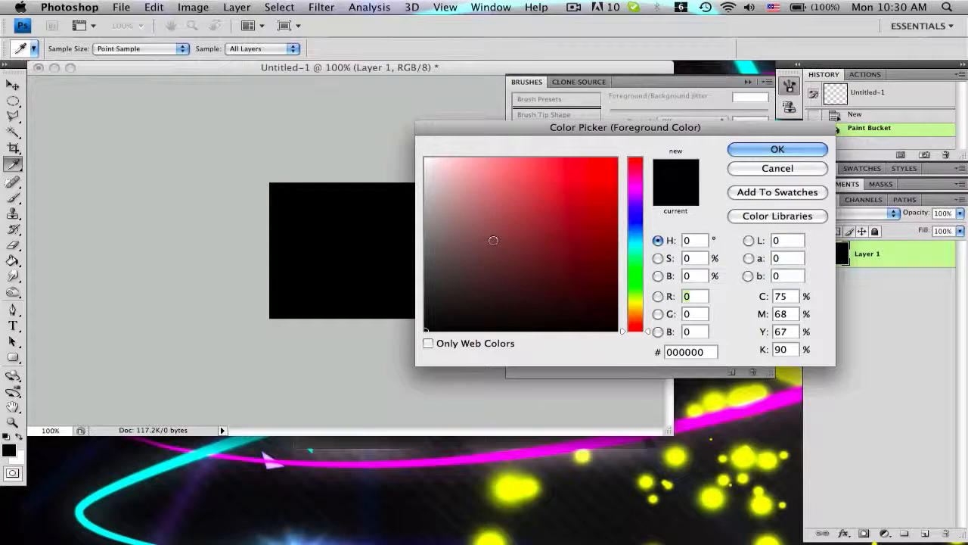
pyautogui.write('255')
pyautogui.click(777, 148)
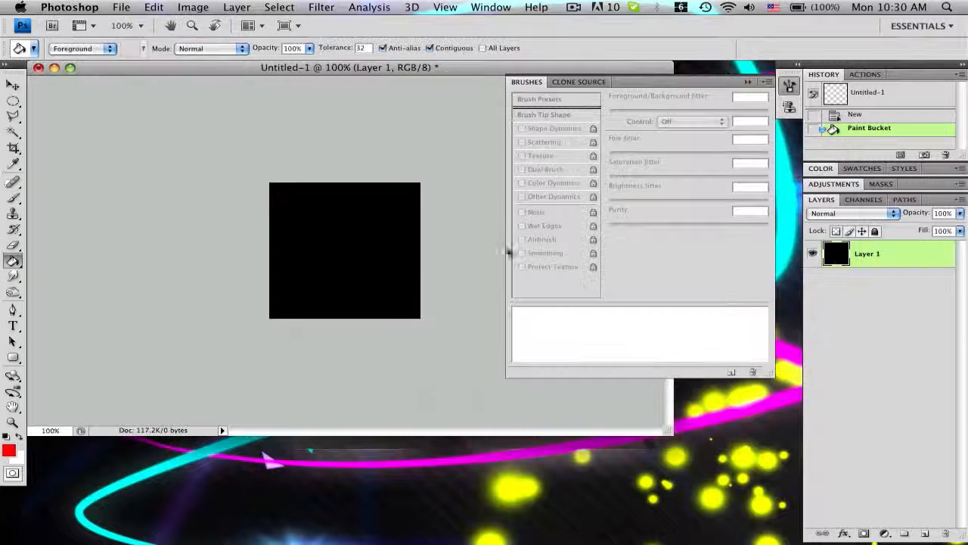
pyautogui.click(17, 458)
pyautogui.click(635, 242)
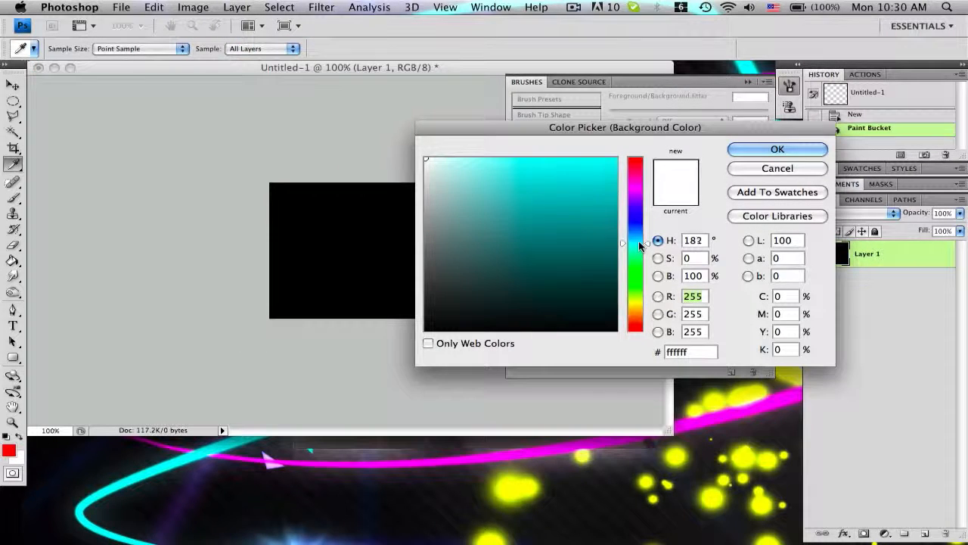
pyautogui.click(616, 158)
pyautogui.click(777, 149)
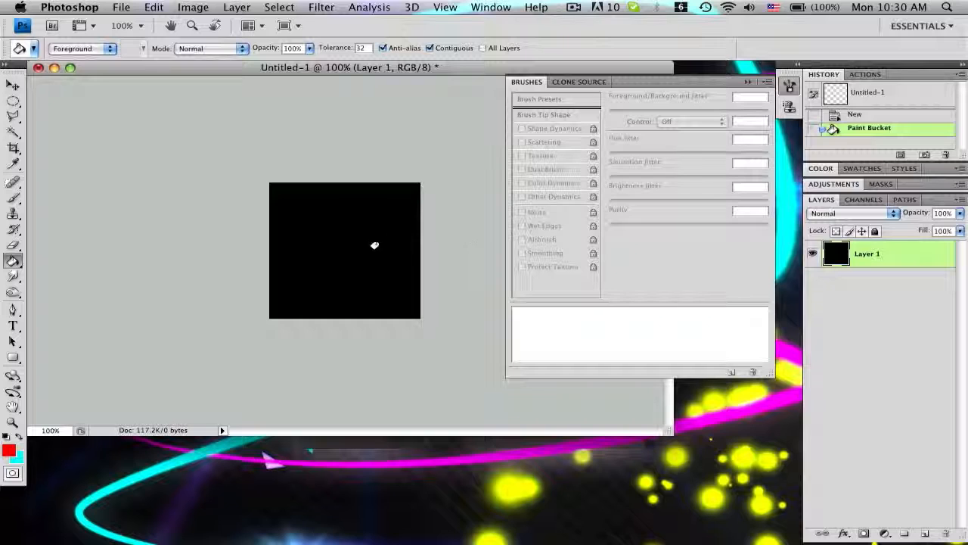
pyautogui.click(14, 198)
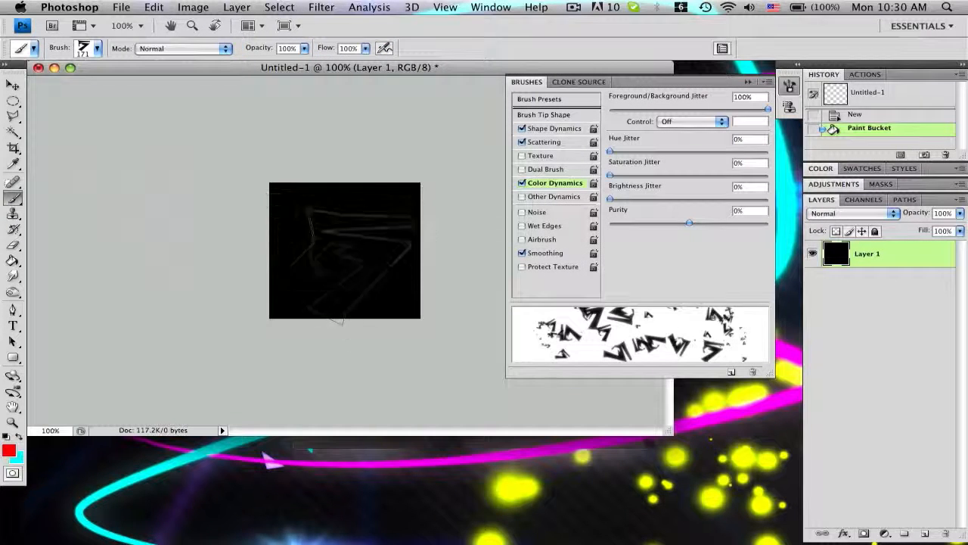
# Step: Test the scattering brush in red and cyan with several strokes over the black layer, undoing them
pyautogui.moveTo(354, 246)
pyautogui.mouseDown()
pyautogui.moveTo(321, 324)
pyautogui.moveTo(362, 196)
pyautogui.mouseUp()
pyautogui.press('super+z')
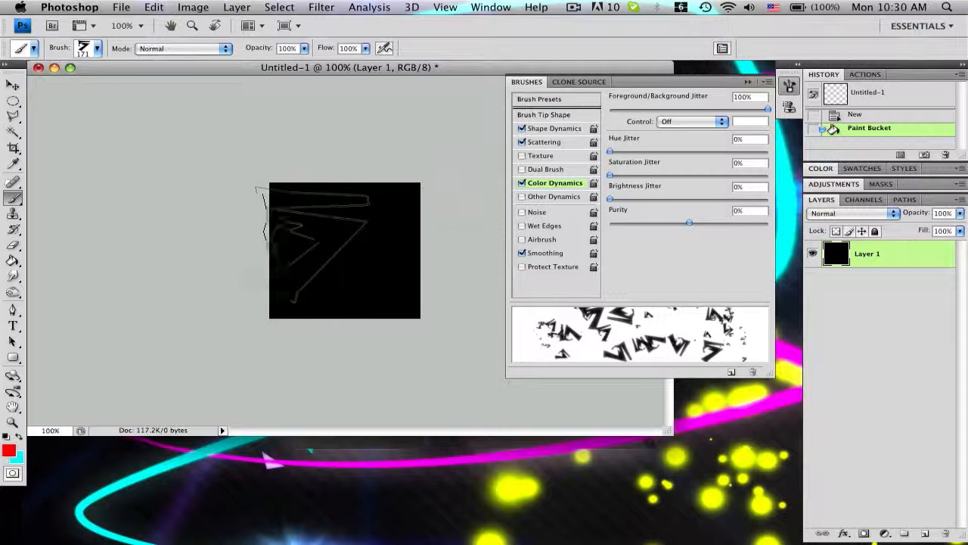
pyautogui.moveTo(302, 216)
pyautogui.mouseDown()
pyautogui.moveTo(363, 250)
pyautogui.moveTo(352, 333)
pyautogui.mouseUp()
pyautogui.moveTo(350, 284); pyautogui.dragTo(315, 165)
pyautogui.press('super+z')
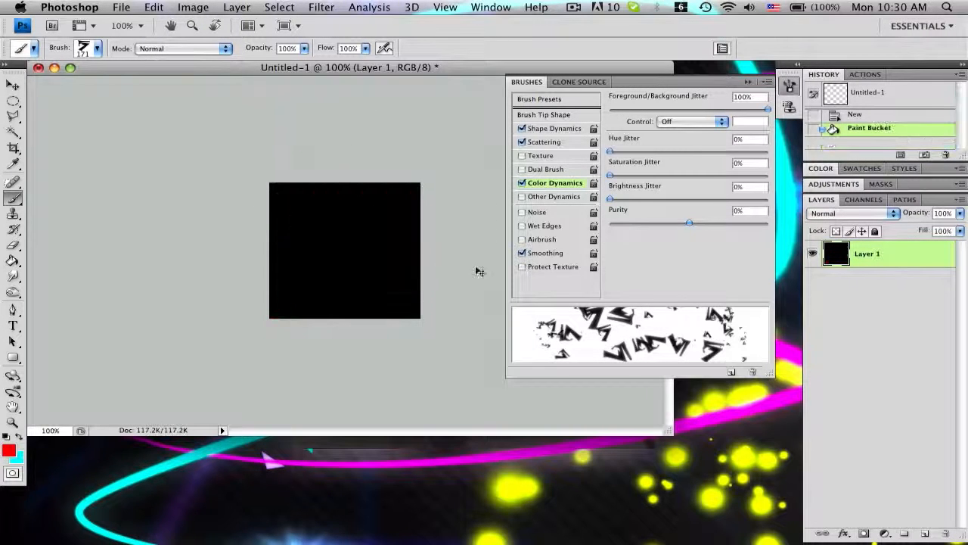
pyautogui.moveTo(369, 264); pyautogui.dragTo(321, 326)
pyautogui.press('super+z')
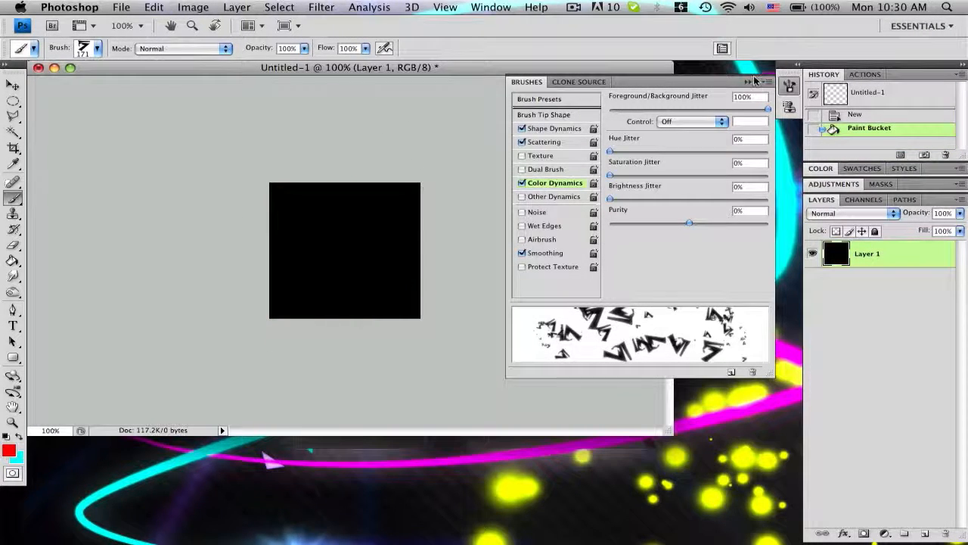
# Step: Save the current brush settings as a new brush preset named "random shape scatter"
pyautogui.click(768, 82)
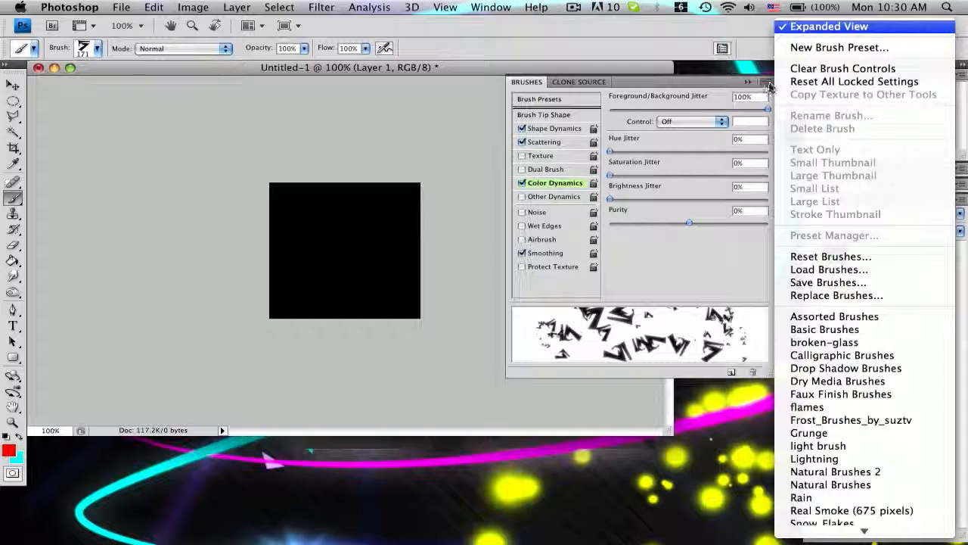
pyautogui.click(806, 48)
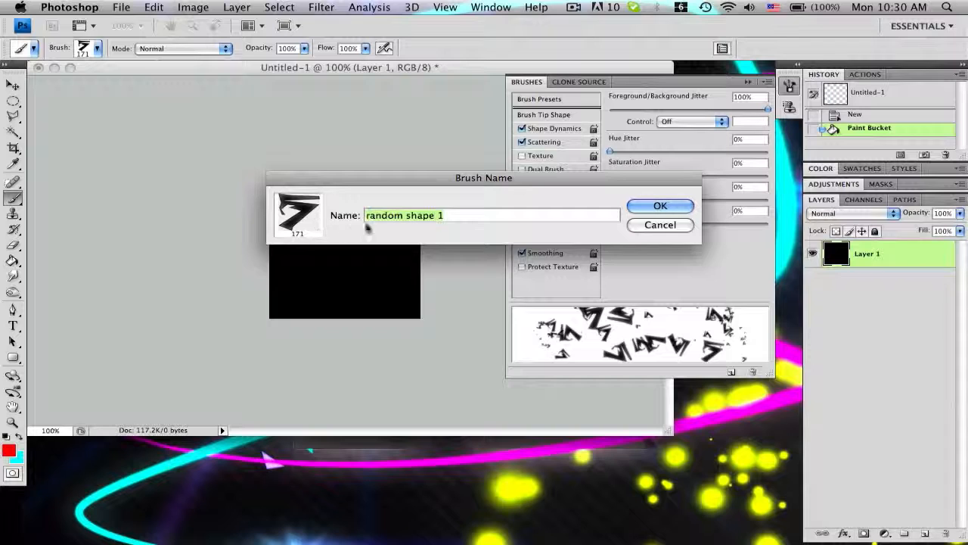
pyautogui.click(457, 216)
pyautogui.write('scatt')
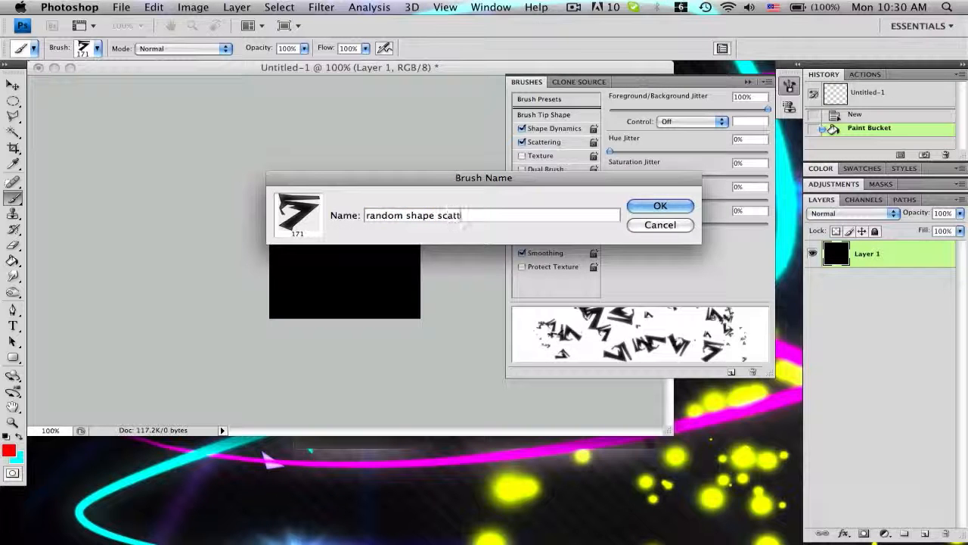
pyautogui.write('er')
pyautogui.press('Return')
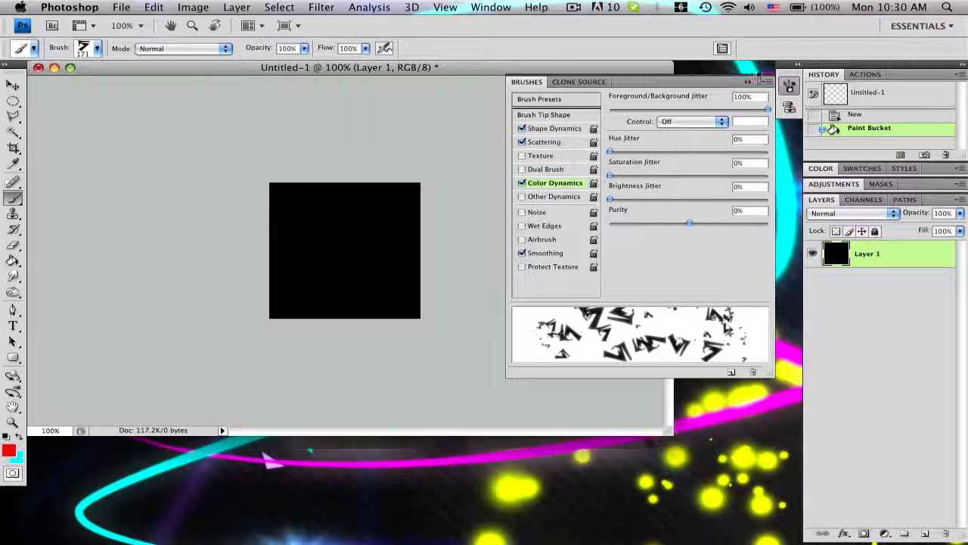
# Step: Collapse the brush settings and try more scattered red and cyan strokes on the black canvas, undoing them
pyautogui.click(749, 81)
pyautogui.moveTo(339, 240)
pyautogui.mouseDown()
pyautogui.moveTo(345, 253)
pyautogui.moveTo(346, 191)
pyautogui.mouseUp()
pyautogui.moveTo(345, 155)
pyautogui.mouseDown()
pyautogui.moveTo(379, 151)
pyautogui.moveTo(370, 159)
pyautogui.mouseUp()
pyautogui.press('super+z')
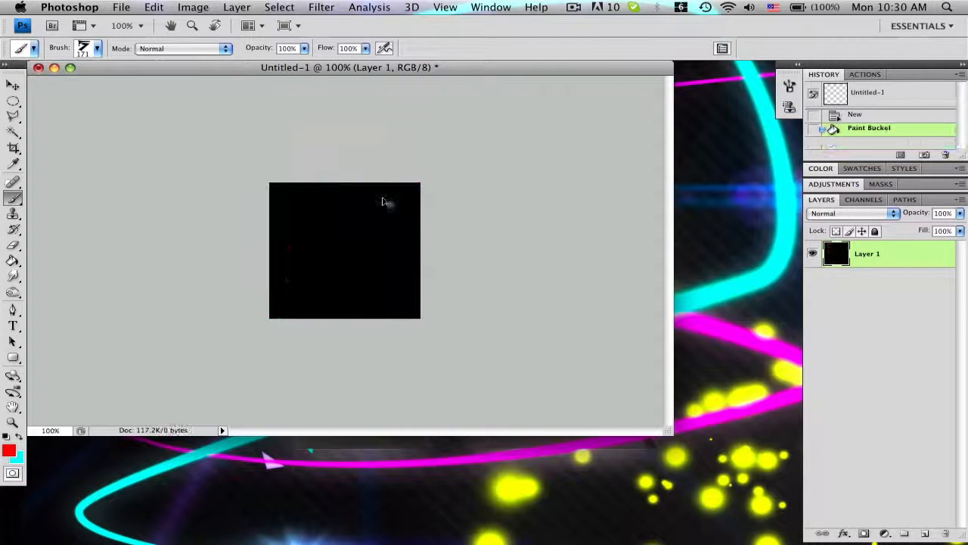
pyautogui.moveTo(384, 199)
pyautogui.mouseDown()
pyautogui.moveTo(307, 187)
pyautogui.moveTo(356, 155)
pyautogui.mouseUp()
pyautogui.press('super+z')
# Step: Change the foreground color to bright green and the background color to white
pyautogui.click(8, 450)
pyautogui.moveTo(633, 218); pyautogui.dragTo(645, 290)
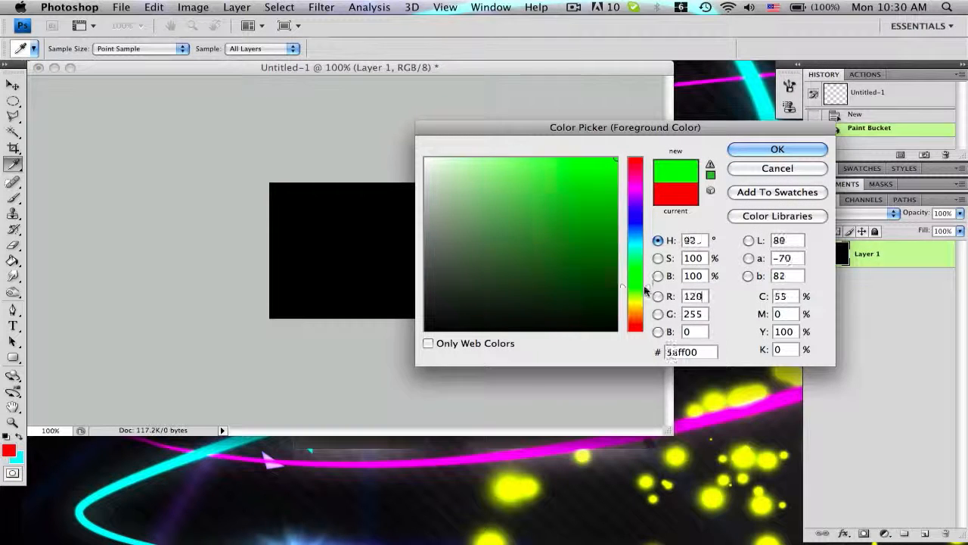
pyautogui.click(777, 149)
pyautogui.click(16, 457)
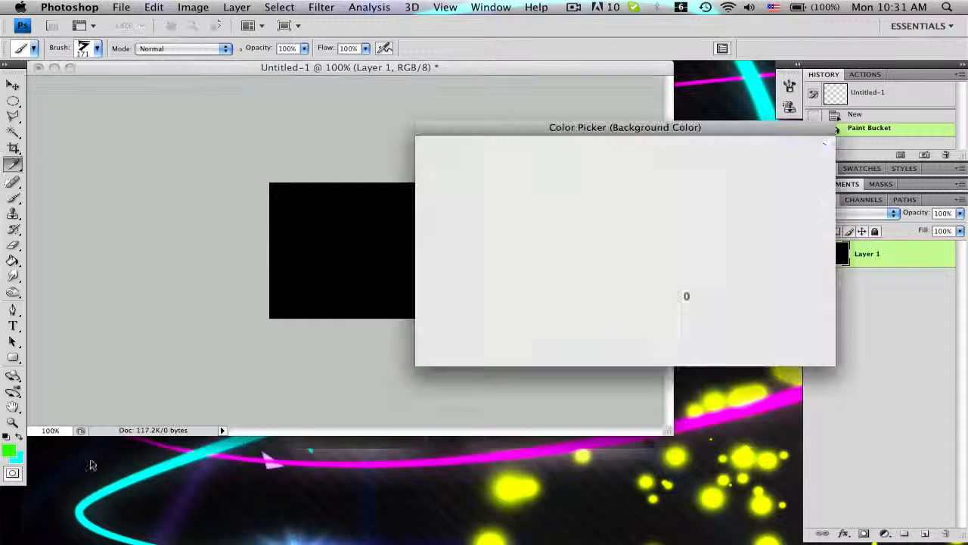
pyautogui.moveTo(457, 240); pyautogui.dragTo(425, 181)
pyautogui.click(778, 149)
# Step: Test the scatter brush in green and white with one stroke across the black canvas and undo it
pyautogui.press('b')
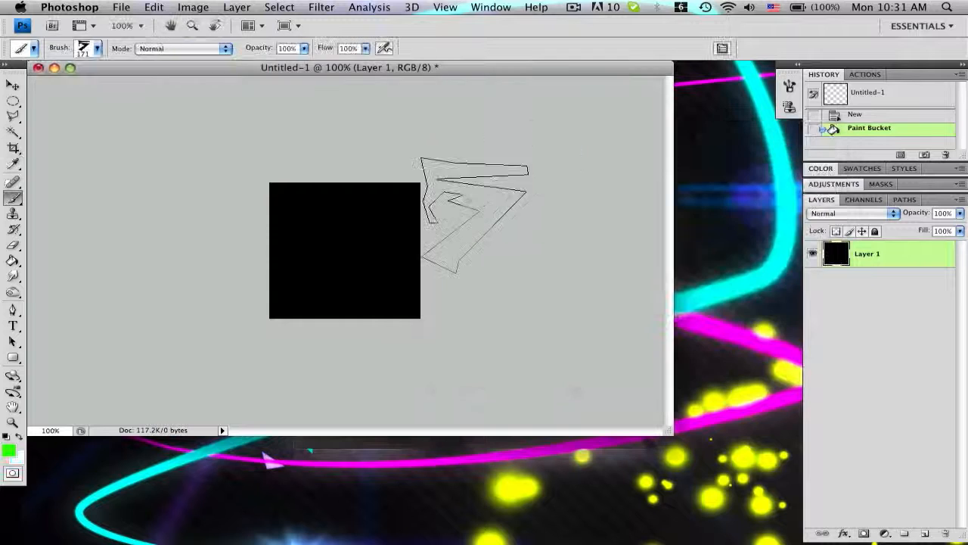
pyautogui.moveTo(476, 184)
pyautogui.mouseDown()
pyautogui.moveTo(356, 151)
pyautogui.moveTo(378, 162)
pyautogui.moveTo(382, 187)
pyautogui.mouseUp()
pyautogui.press('super+z')
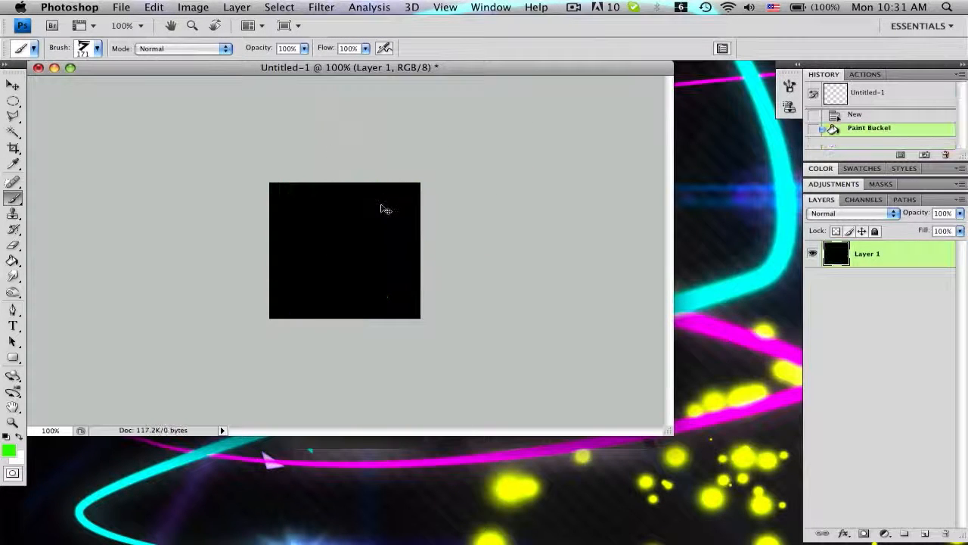
pyautogui.rightClick(369, 213)
pyautogui.moveTo(389, 237); pyautogui.dragTo(364, 236)
pyautogui.doubleClick(297, 199)
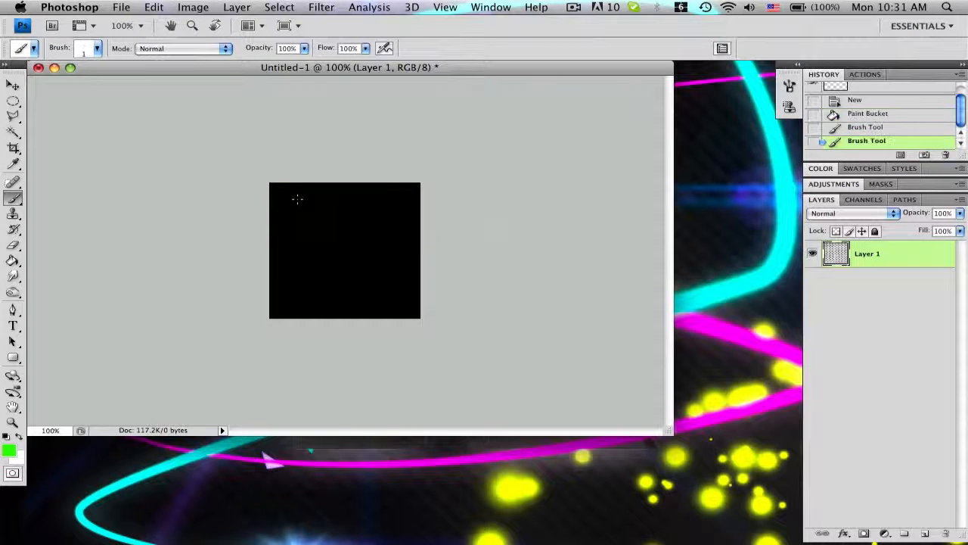
pyautogui.press('super+z')
# Step: Set the brush diameter to 34 px and test one scattered stroke on the black canvas, undoing it
pyautogui.rightClick(355, 214)
pyautogui.click(396, 242)
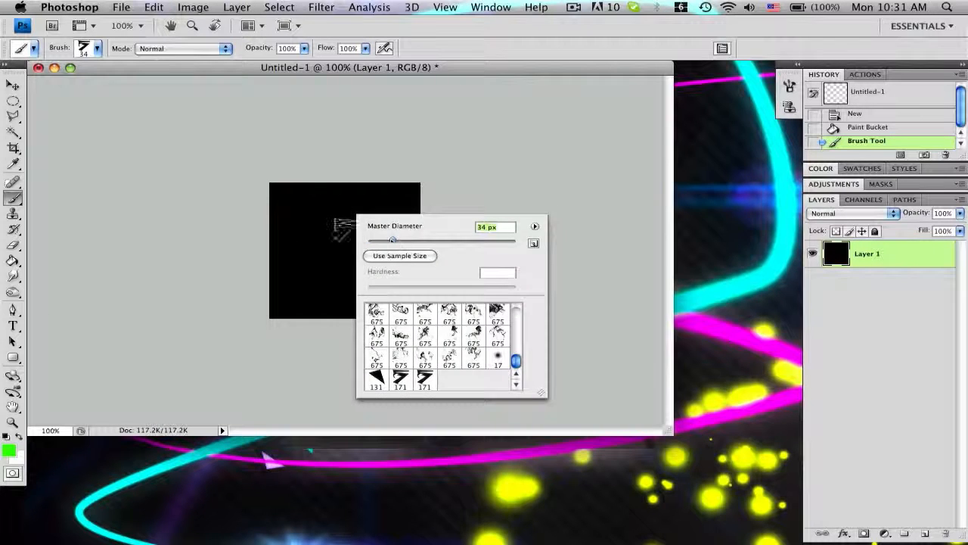
pyautogui.moveTo(310, 216)
pyautogui.mouseDown()
pyautogui.moveTo(324, 271)
pyautogui.moveTo(325, 227)
pyautogui.moveTo(358, 171)
pyautogui.moveTo(363, 191)
pyautogui.mouseUp()
pyautogui.press('super+z')
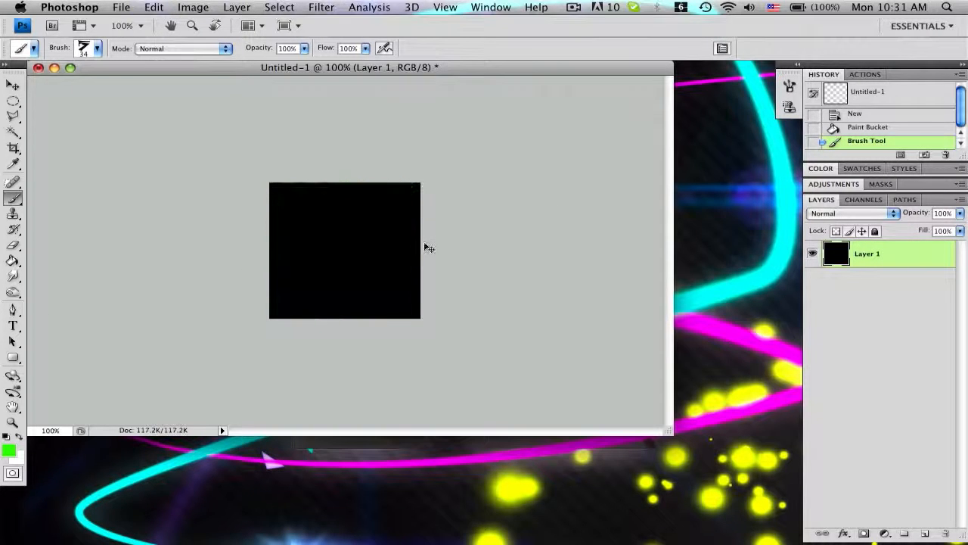
# Step: Try several more green and white scatter strokes across the black canvas at the small brush size, undoing them
pyautogui.moveTo(389, 246); pyautogui.dragTo(350, 233)
pyautogui.moveTo(342, 193)
pyautogui.mouseDown()
pyautogui.moveTo(309, 124)
pyautogui.moveTo(307, 144)
pyautogui.mouseUp()
pyautogui.press('super+z')
pyautogui.moveTo(383, 234)
pyautogui.mouseDown()
pyautogui.moveTo(380, 274)
pyautogui.moveTo(329, 128)
pyautogui.mouseUp()
pyautogui.press('super+z')
pyautogui.moveTo(406, 264); pyautogui.dragTo(143, 190)
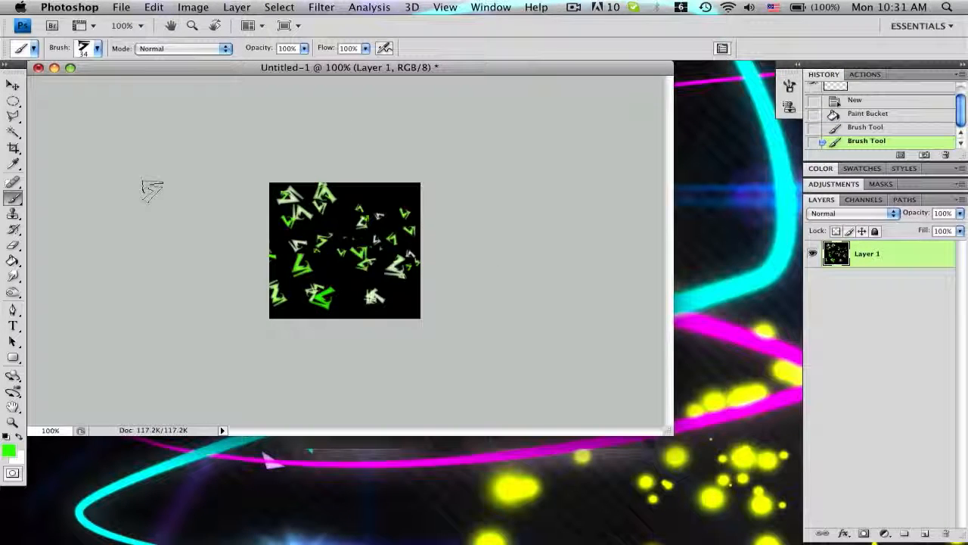
pyautogui.press('super+z')
pyautogui.moveTo(332, 214); pyautogui.dragTo(143, 231)
pyautogui.press('super+z')
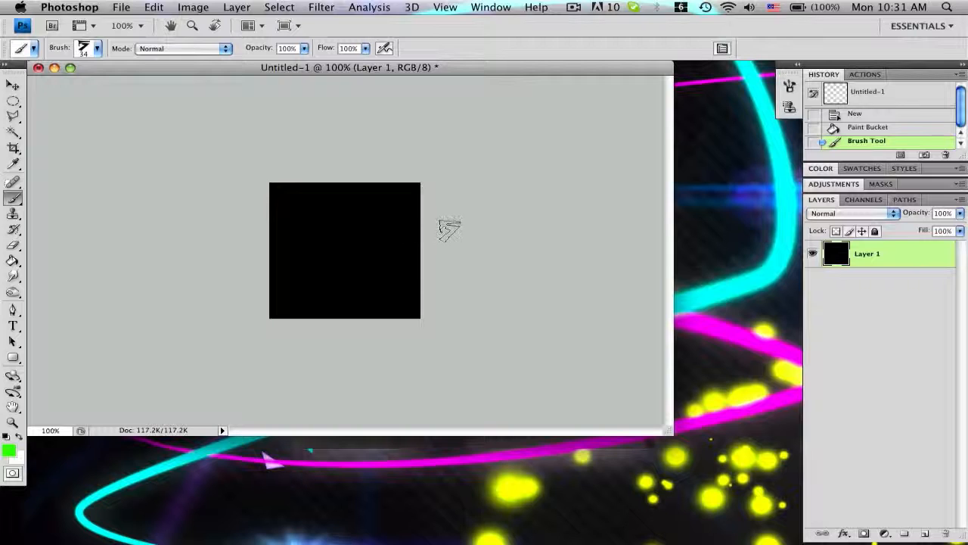
# Step: Choose the 131 px triangle brush preset and test two strokes on the black canvas, undoing each
pyautogui.click(97, 48)
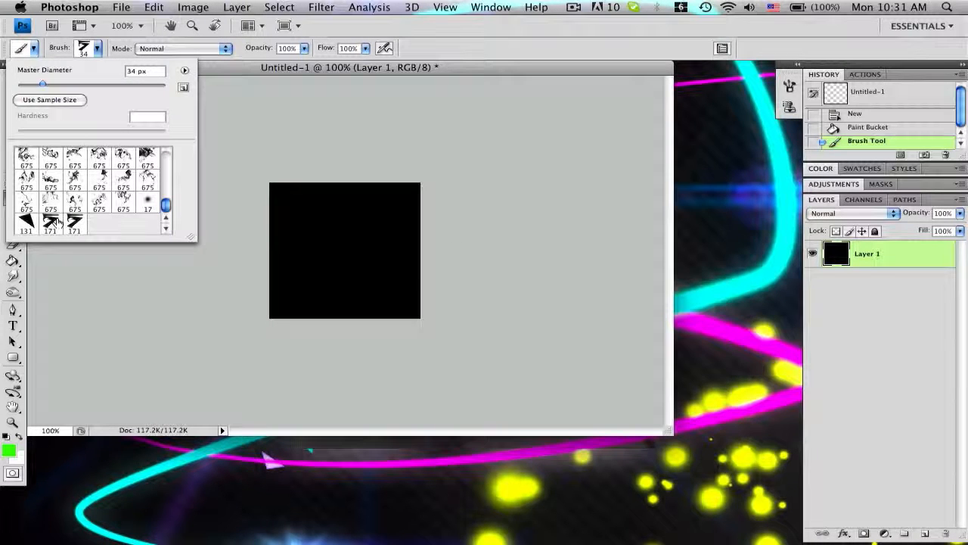
pyautogui.click(29, 222)
pyautogui.moveTo(391, 232)
pyautogui.mouseDown()
pyautogui.moveTo(345, 280)
pyautogui.moveTo(294, 194)
pyautogui.mouseUp()
pyautogui.press('super+z')
pyautogui.moveTo(403, 231)
pyautogui.mouseDown()
pyautogui.moveTo(244, 206)
pyautogui.moveTo(269, 350)
pyautogui.moveTo(346, 130)
pyautogui.mouseUp()
pyautogui.press('super+z')
# Step: Reduce the triangle brush diameter to 28 px and test strokes across the black canvas, undoing them
pyautogui.rightClick(367, 213)
pyautogui.moveTo(431, 239); pyautogui.dragTo(394, 240)
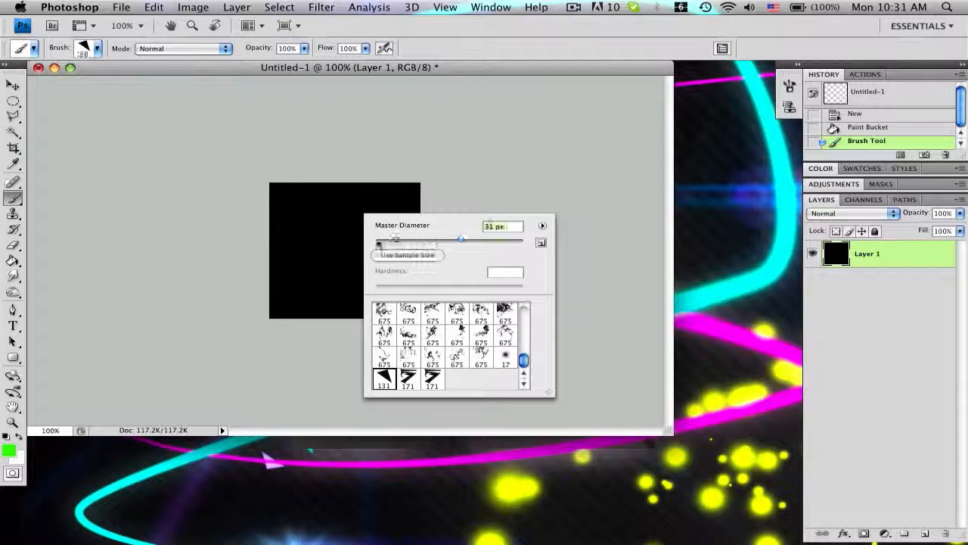
pyautogui.moveTo(292, 222)
pyautogui.mouseDown()
pyautogui.moveTo(363, 310)
pyautogui.moveTo(358, 198)
pyautogui.moveTo(340, 153)
pyautogui.moveTo(411, 277)
pyautogui.mouseUp()
pyautogui.press('super+z')
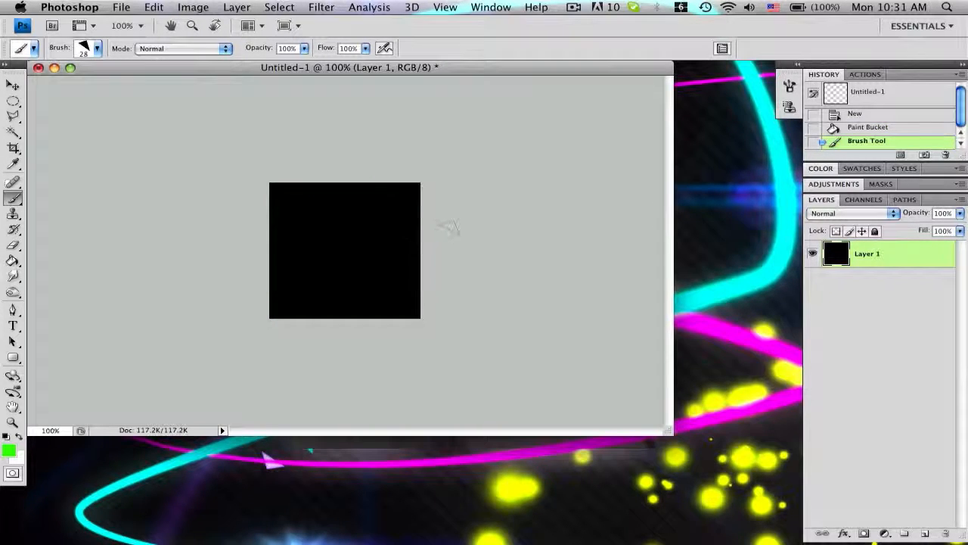
pyautogui.moveTo(423, 226); pyautogui.dragTo(273, 288)
pyautogui.press('super+z')
# Step: Enable Color Dynamics for the triangle brush, show its Scattering settings, and test a stroke on the canvas, undoing it
pyautogui.click(723, 48)
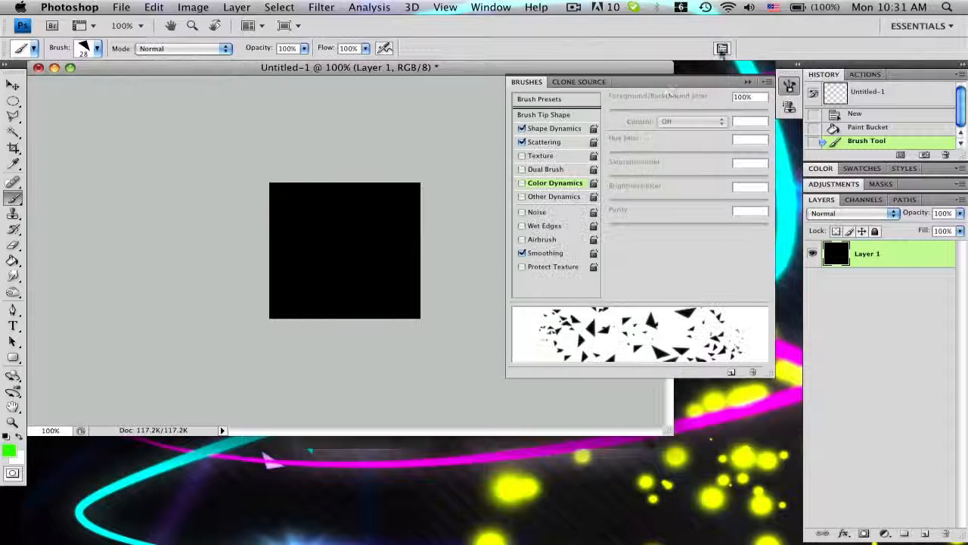
pyautogui.click(549, 142)
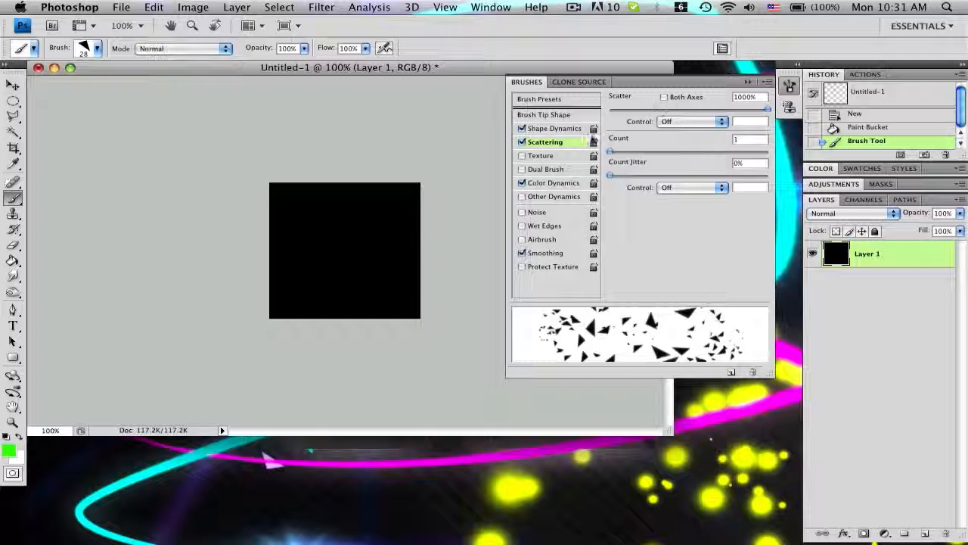
pyautogui.moveTo(356, 264)
pyautogui.mouseDown()
pyautogui.moveTo(326, 291)
pyautogui.moveTo(345, 295)
pyautogui.mouseUp()
pyautogui.press('super+z')
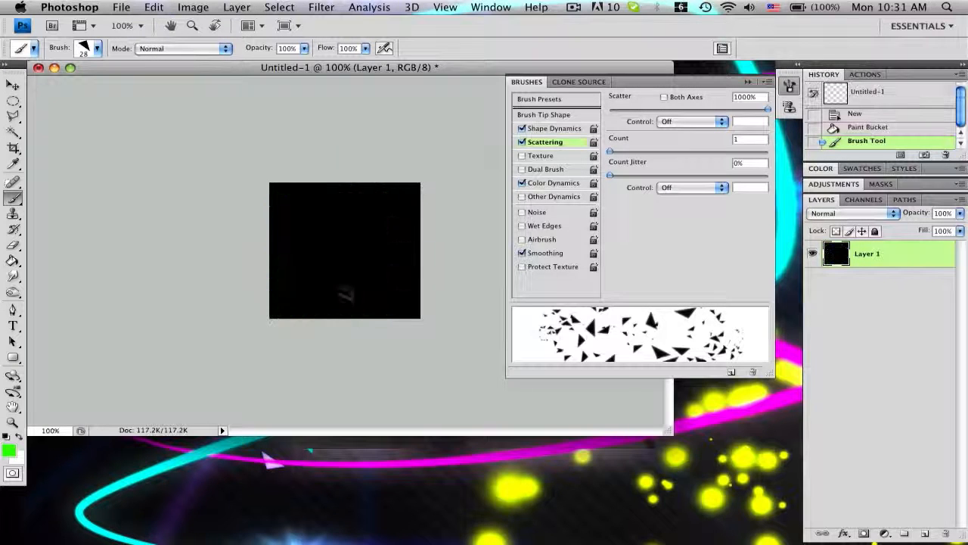
# Step: Change the foreground color to bright magenta and the background color to cyan 00f6ff
pyautogui.click(9, 451)
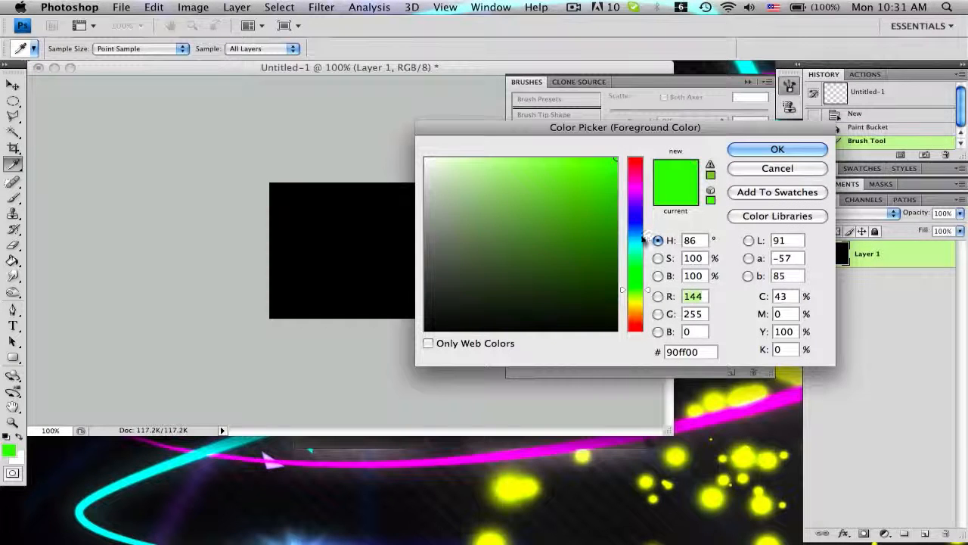
pyautogui.click(635, 187)
pyautogui.click(778, 149)
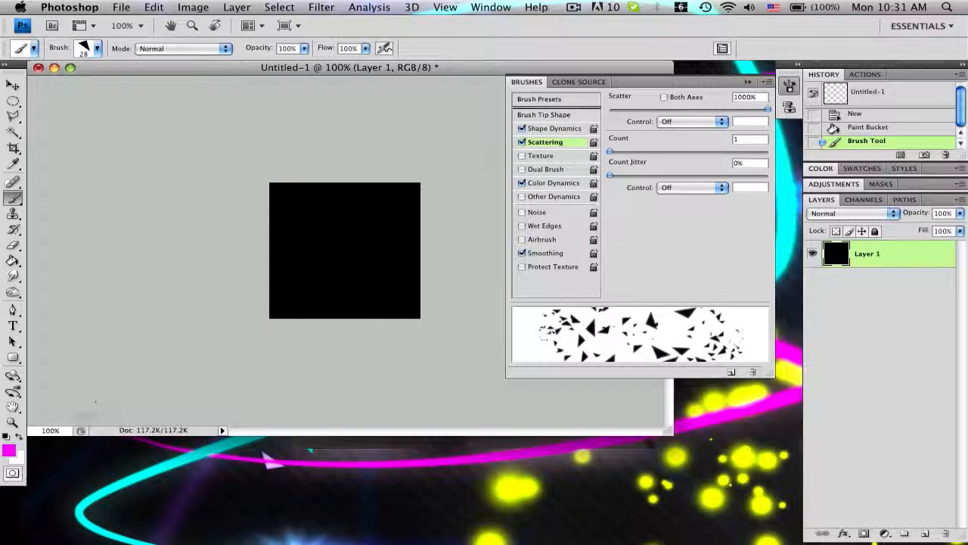
pyautogui.click(15, 458)
pyautogui.click(616, 158)
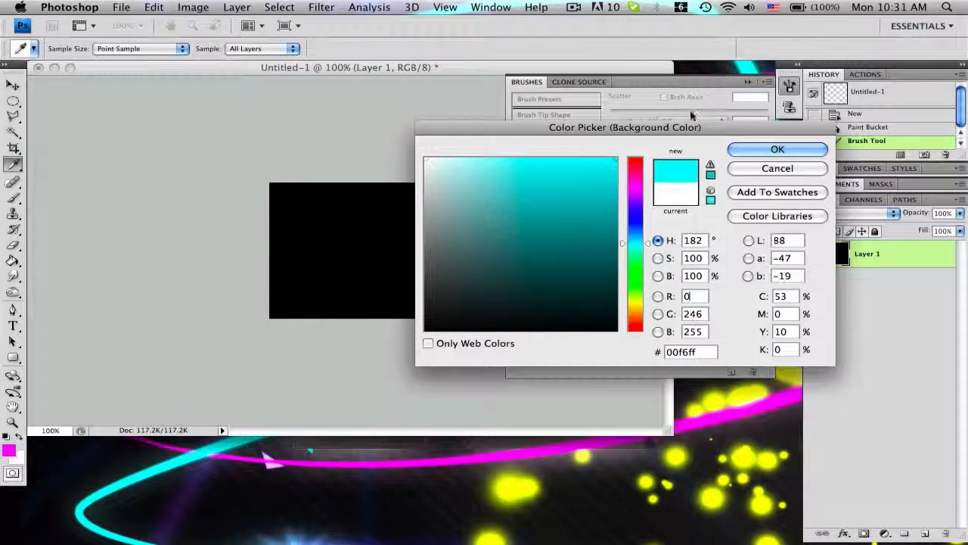
pyautogui.click(754, 150)
# Step: Test the triangle scatter brush in magenta and cyan with three strokes over the black canvas, undoing each
pyautogui.moveTo(401, 204)
pyautogui.mouseDown()
pyautogui.moveTo(325, 291)
pyautogui.moveTo(352, 250)
pyautogui.mouseUp()
pyautogui.press('super+z')
pyautogui.moveTo(382, 193)
pyautogui.mouseDown()
pyautogui.moveTo(318, 280)
pyautogui.moveTo(333, 311)
pyautogui.mouseUp()
pyautogui.press('super+z')
pyautogui.moveTo(318, 193); pyautogui.dragTo(355, 307)
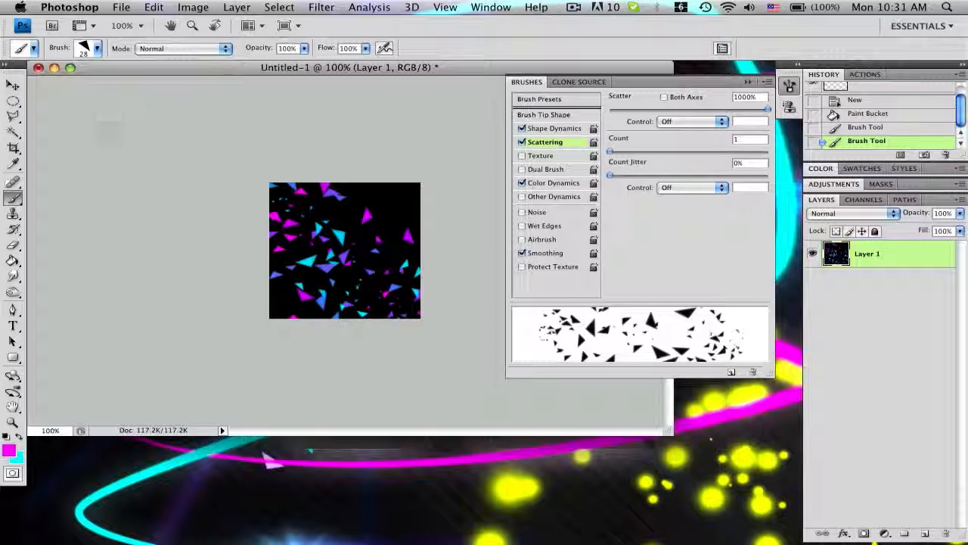
pyautogui.press('super+z')
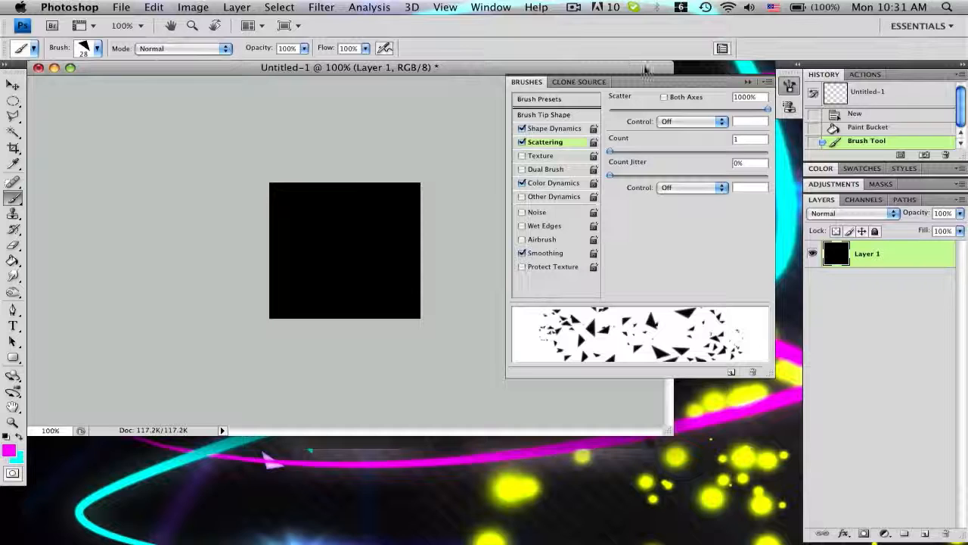